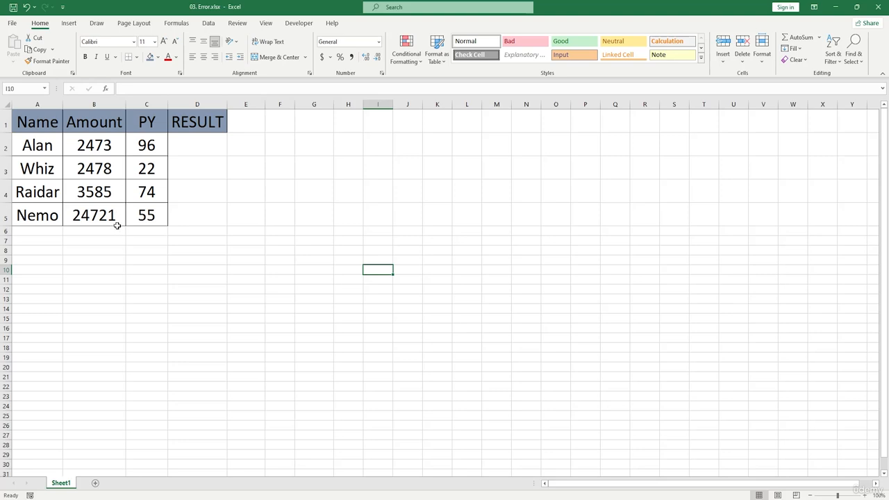
Narrow the Amount column until its numbers no longer fit, and restore it to slightly wider than its contents
click(80, 214)
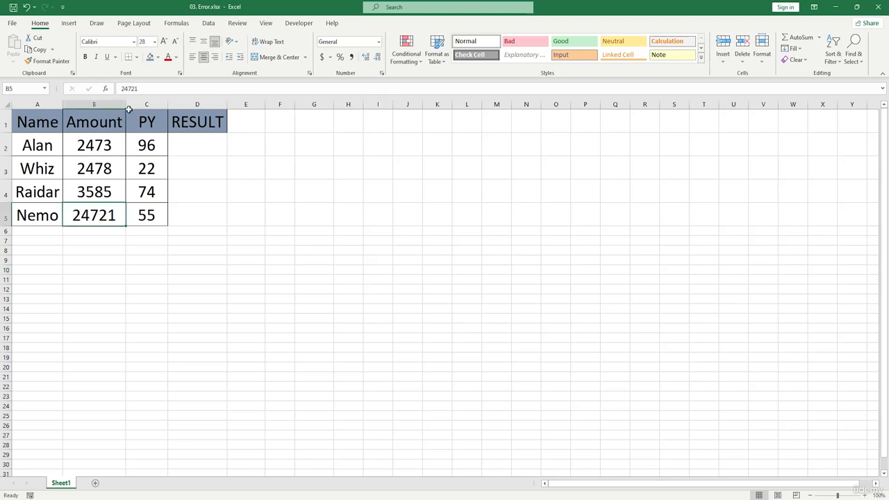
drag(126, 106, 81, 111)
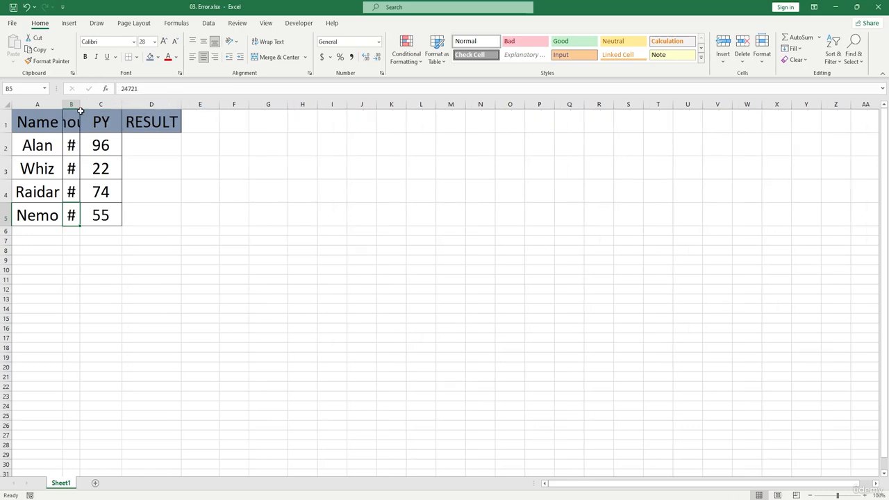
drag(80, 111, 85, 109)
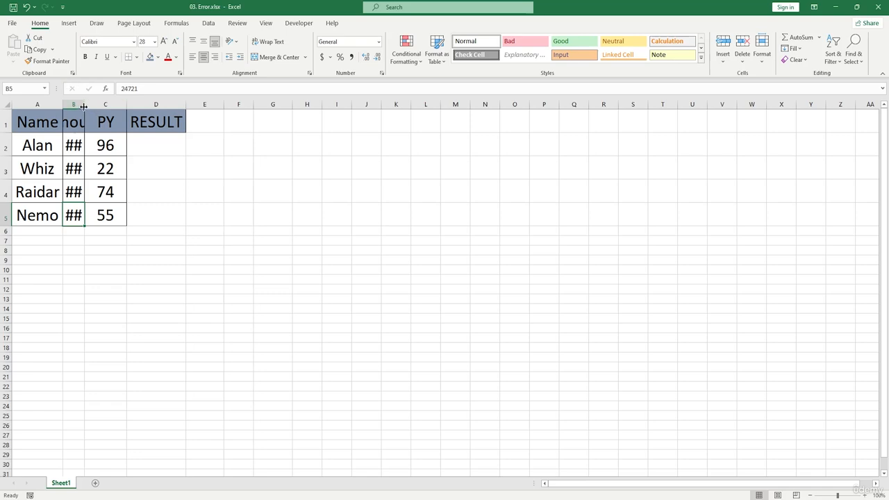
double_click(83, 106)
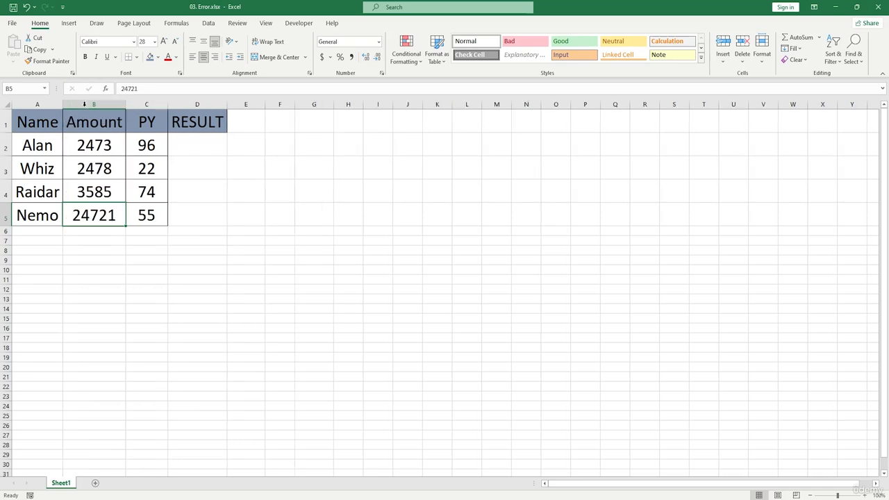
mouse_move(125, 104)
mouse_down()
mouse_move(147, 107)
mouse_move(127, 104)
mouse_up()
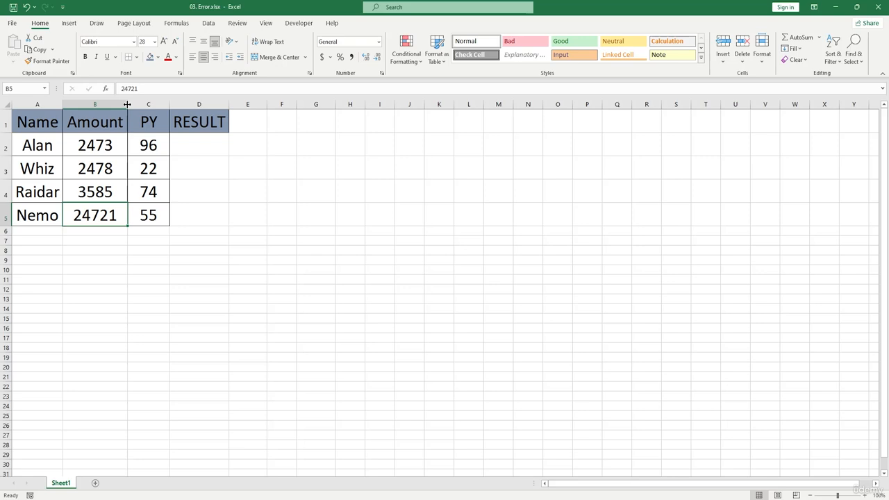
click(310, 169)
text(24372478238535935)
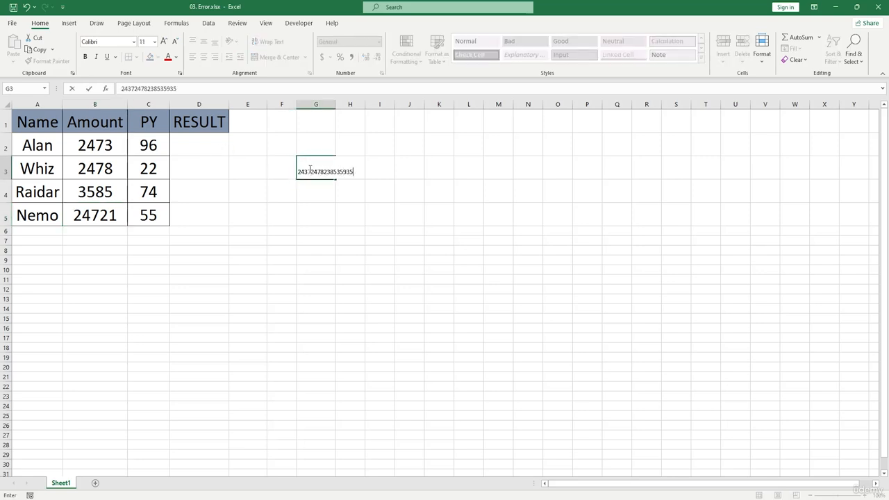
text(834262431364624313662476)
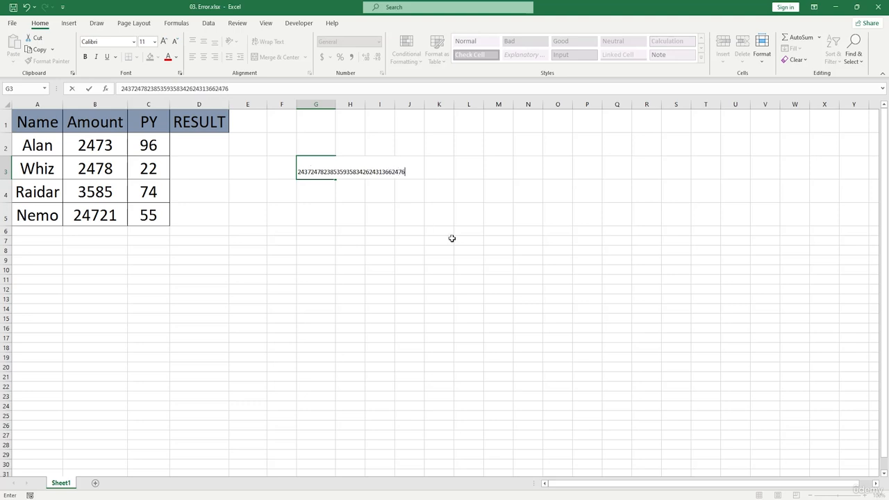
click(455, 239)
click(316, 170)
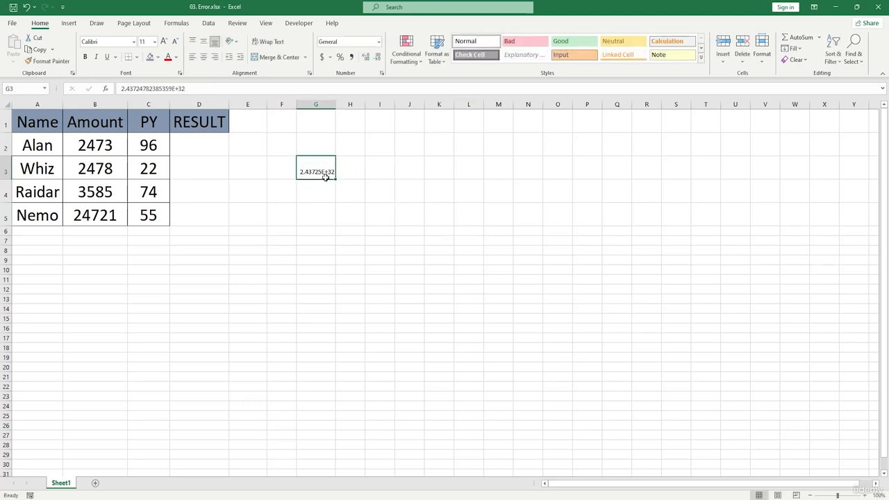
double_click(324, 171)
text(2473583583458934543946946946)
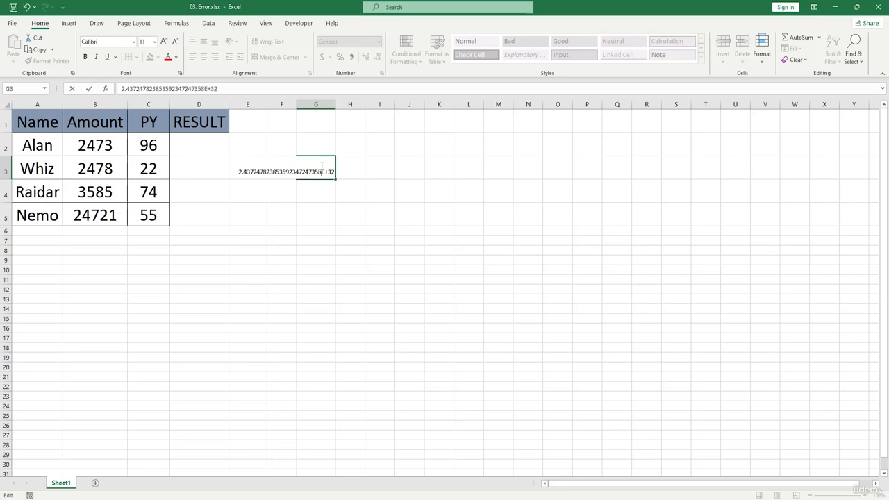
click(477, 242)
Narrow column G to about half its width, and widen it across most of the visible sheet
drag(334, 107, 314, 107)
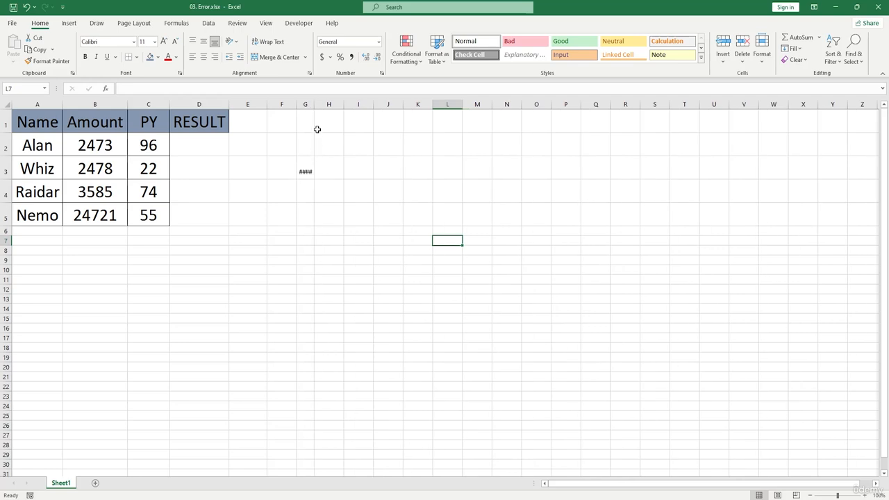
drag(314, 107, 769, 105)
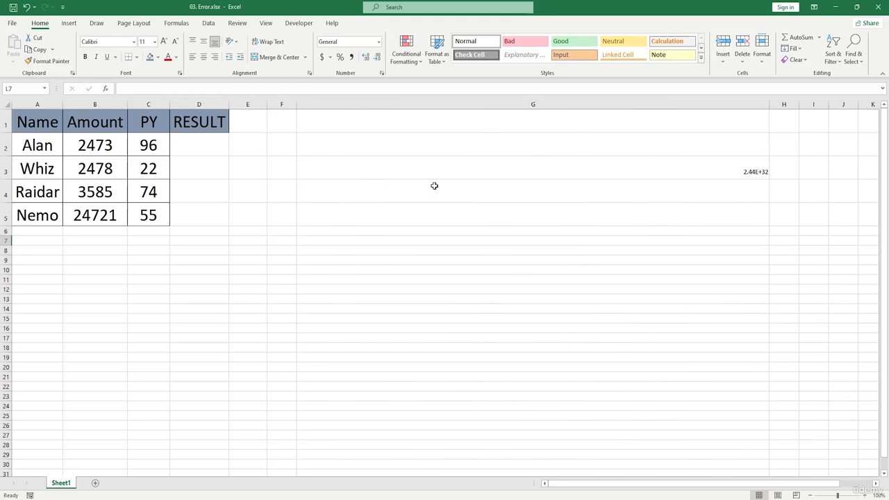
Clear the long number from cell G3 and shrink column G back to its original width
double_click(726, 159)
key(BackSpace)
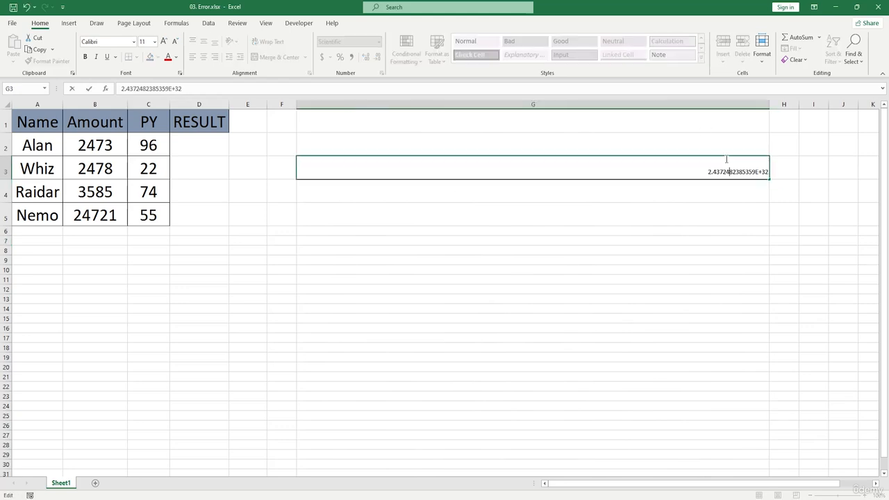
click(528, 162)
click(544, 182)
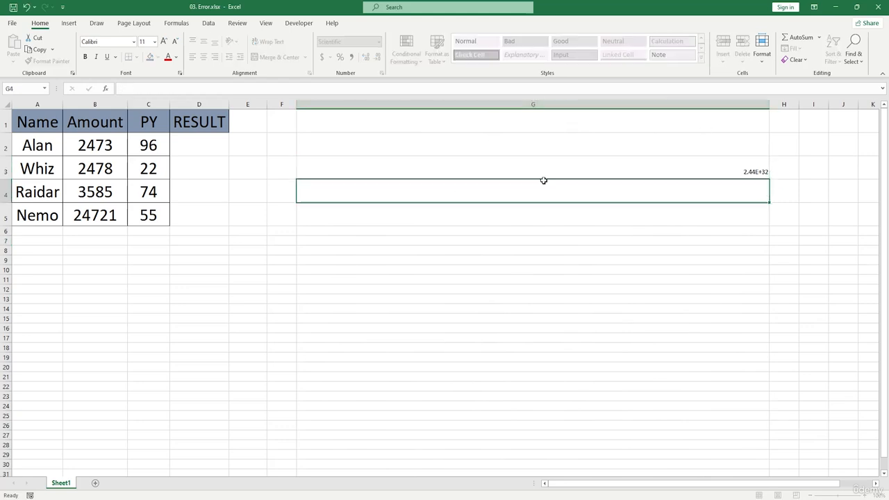
click(546, 173)
key(Delete)
click(528, 190)
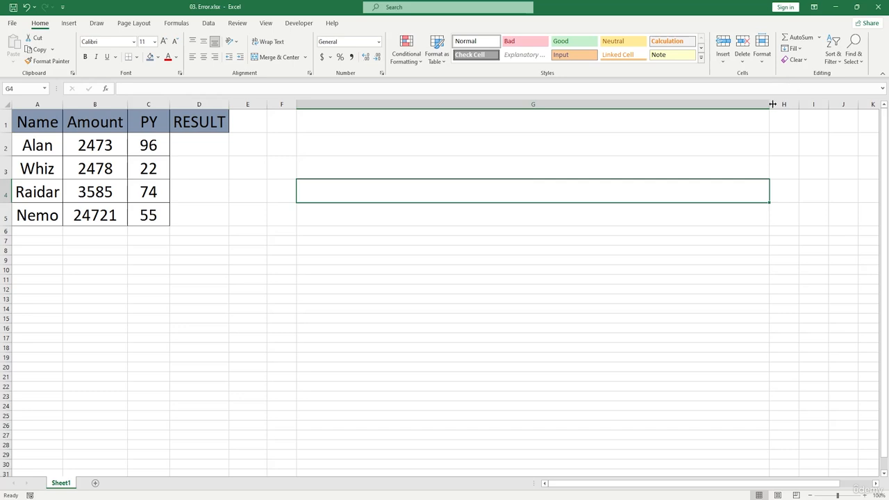
drag(770, 104, 336, 104)
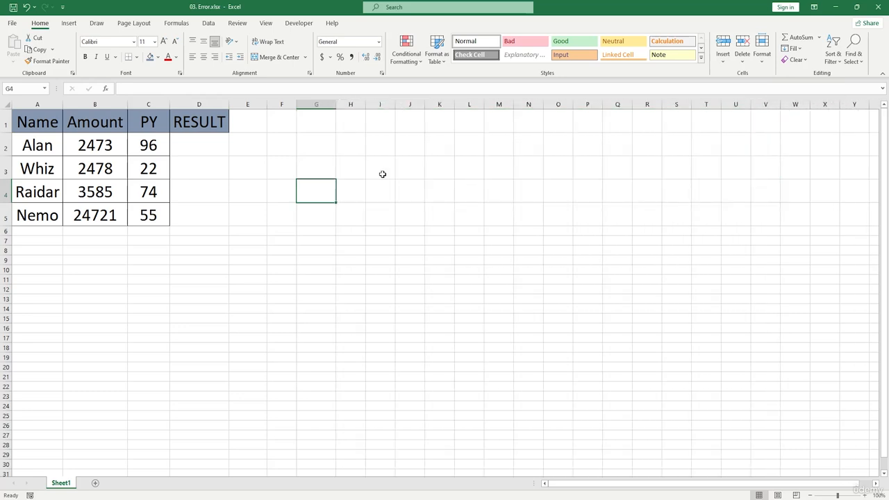
click(382, 172)
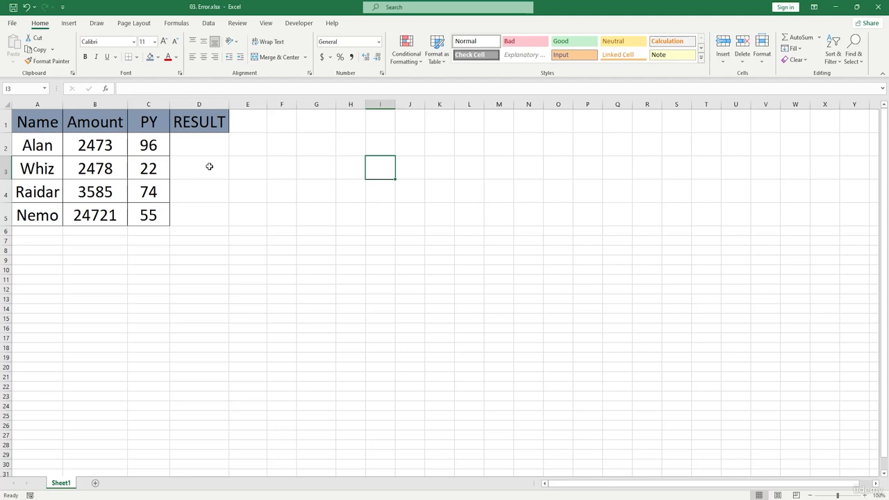
Add Amount and PY in cell D2 with =B2+C2, and fill the formula down to D5
double_click(196, 145)
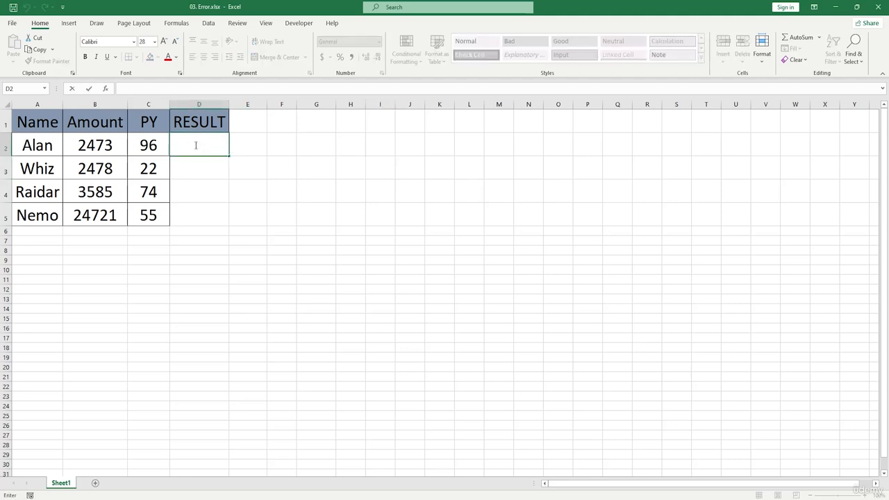
text(=)
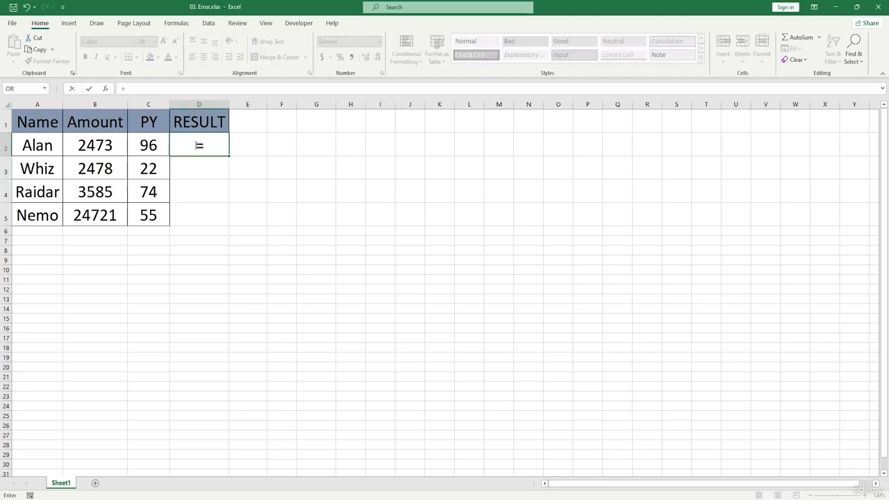
click(93, 147)
text(+)
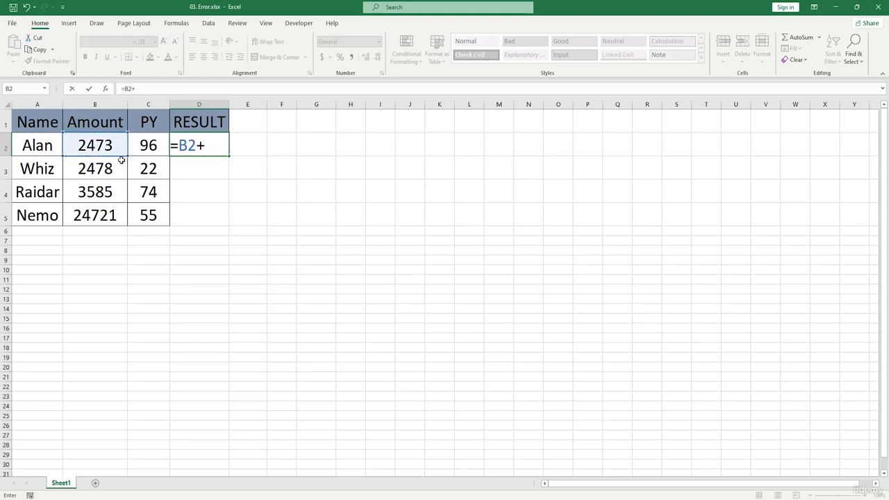
click(141, 149)
key(Return)
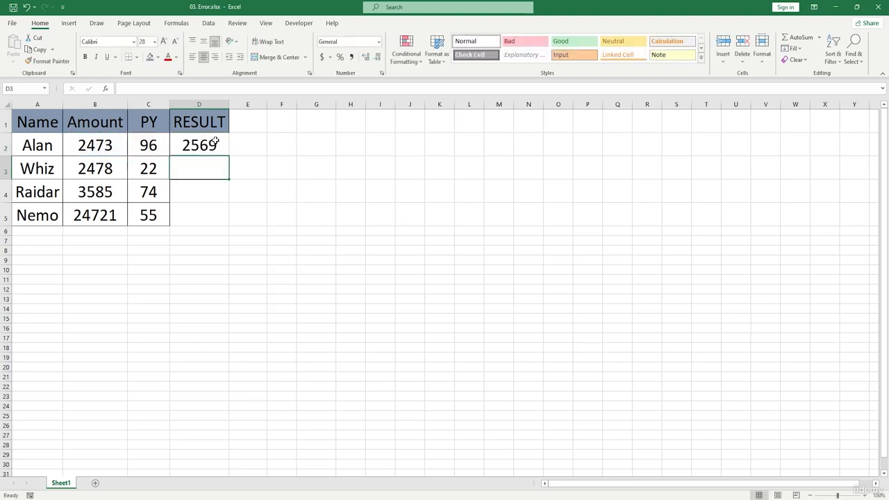
key(Up)
drag(229, 157, 234, 220)
Clear the PY value in cell C3, and undo the deletion
click(143, 167)
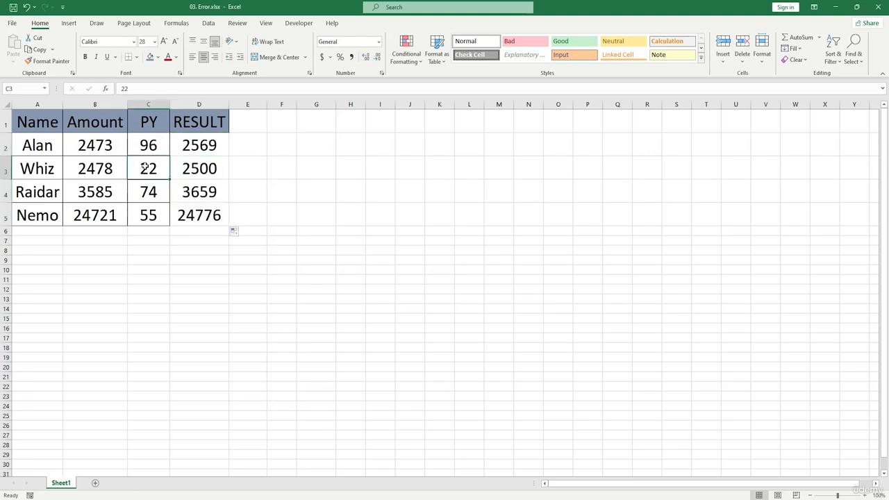
key(Delete)
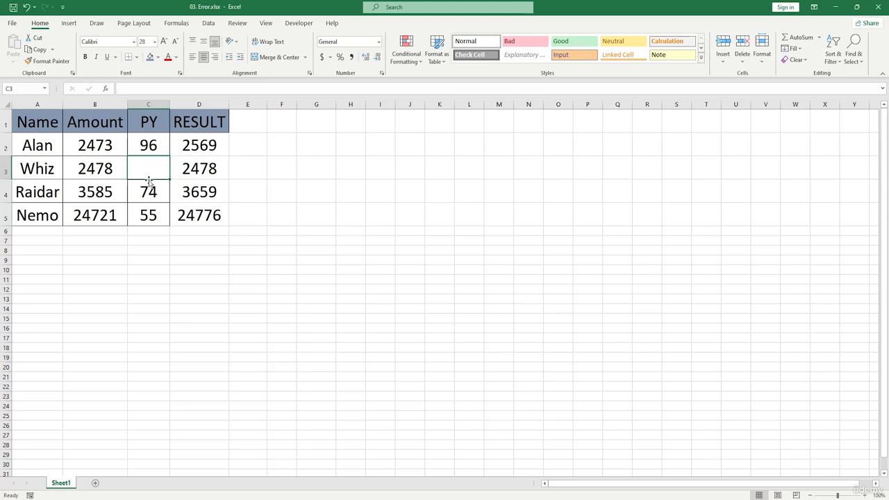
key(ctrl+z)
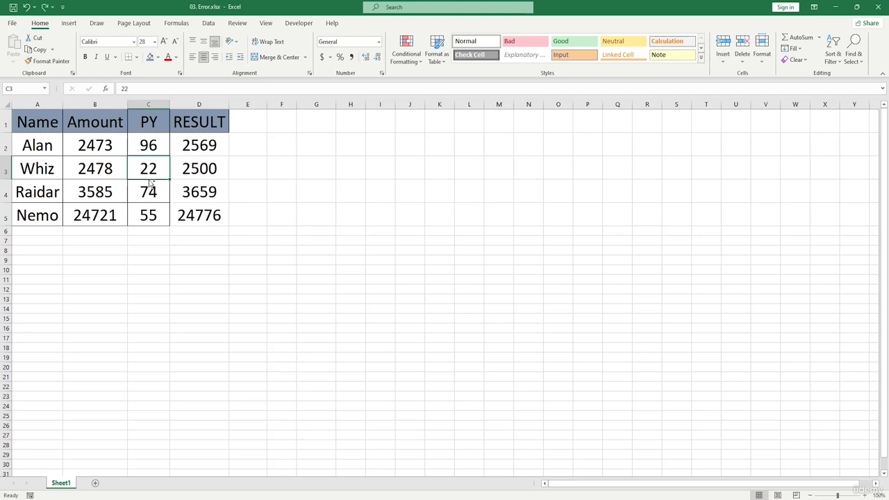
Replace the RESULT formulas in D2:D5 by entering =B2-C2 in D2 and filling it down to D5
drag(208, 155, 211, 215)
key(Delete)
click(214, 150)
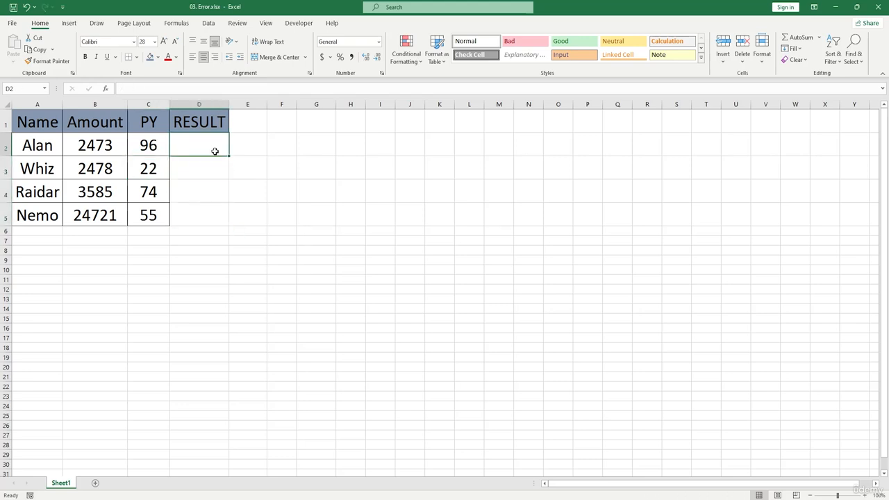
text(=)
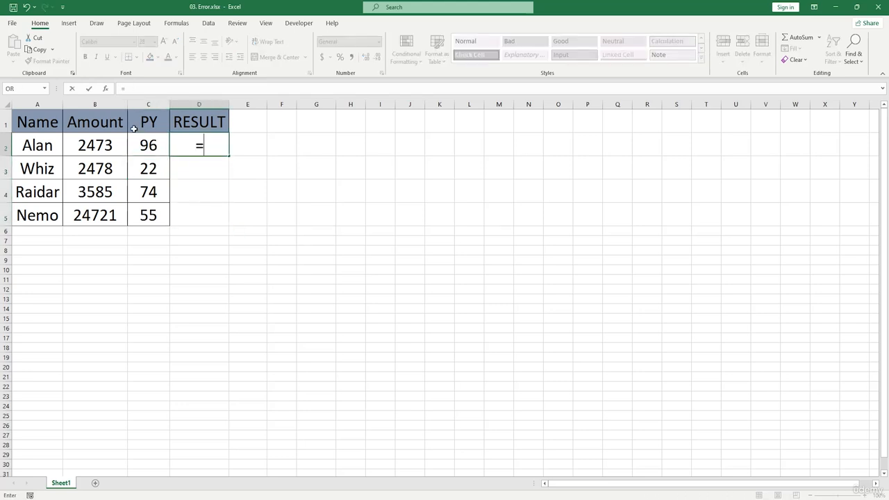
click(98, 145)
text(-)
click(160, 142)
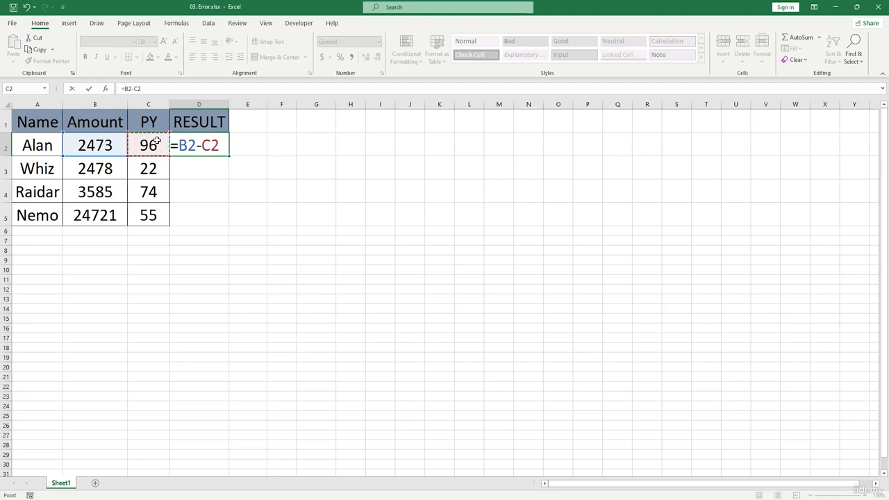
key(Return)
click(206, 151)
drag(230, 155, 231, 226)
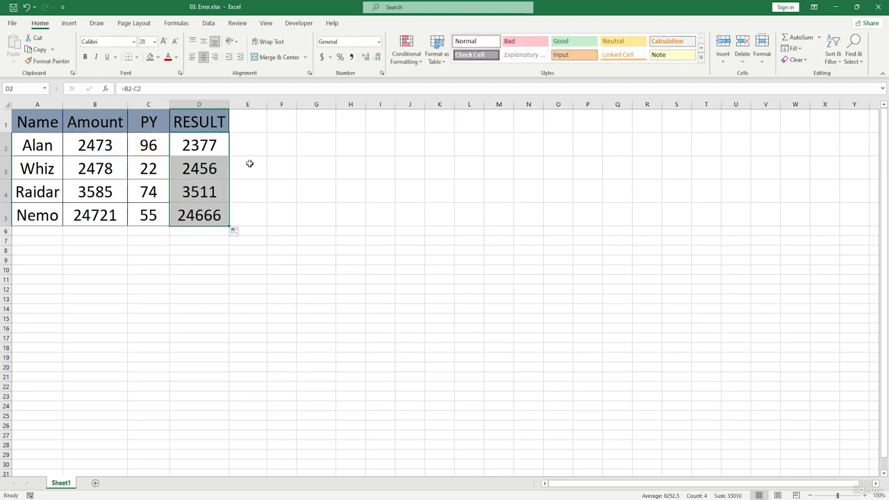
Replace the PY value in cell C3 with the text "word", and widen the RESULT column to fit its contents
click(153, 168)
key(Delete)
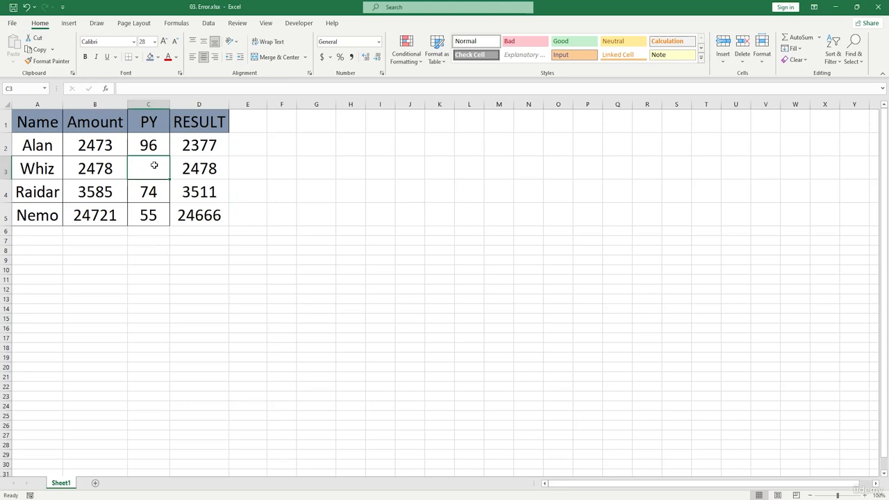
text(word)
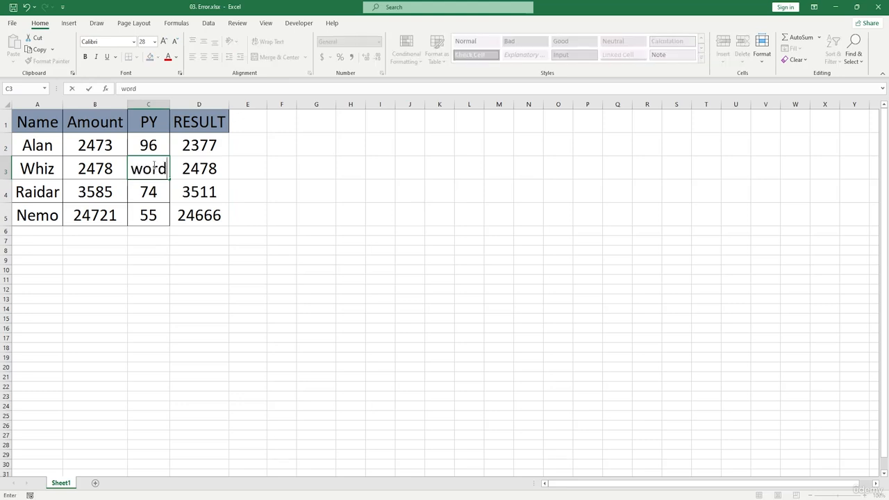
key(Return)
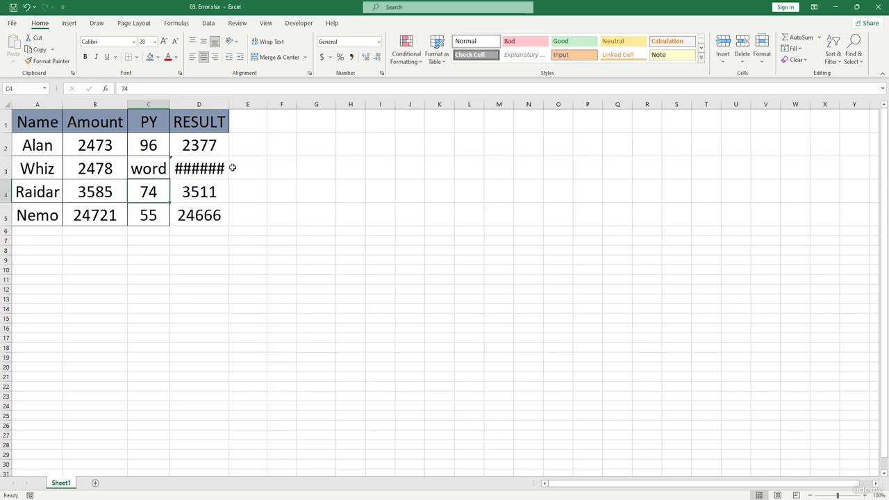
drag(228, 109, 249, 109)
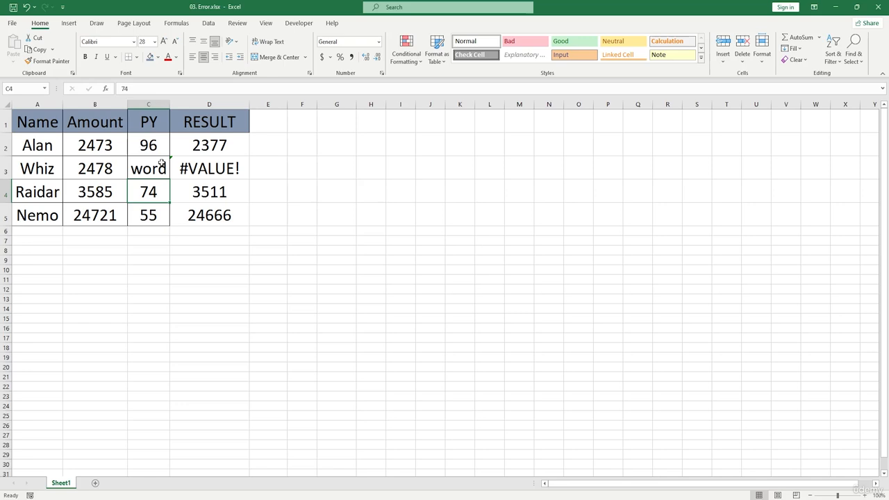
drag(201, 172, 215, 208)
drag(193, 167, 227, 216)
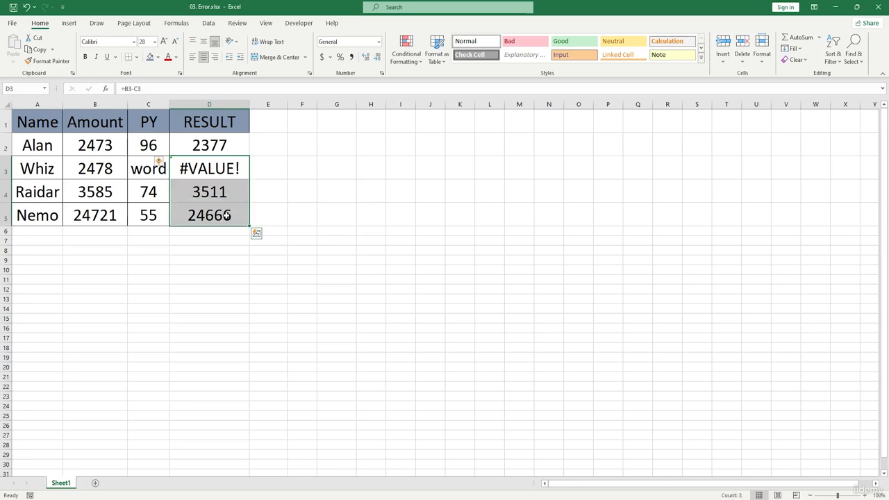
click(69, 175)
drag(219, 151, 230, 215)
Replace the text in cell C3 of the PY column with 45
click(153, 170)
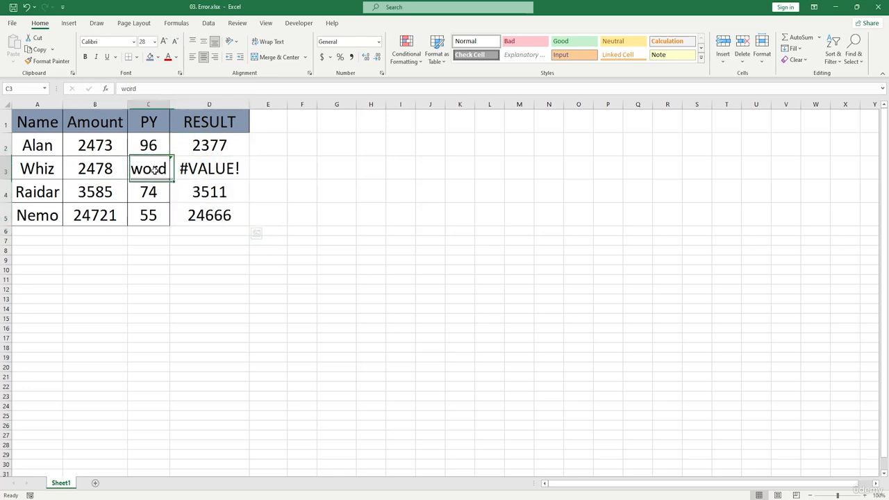
key(BackSpace)
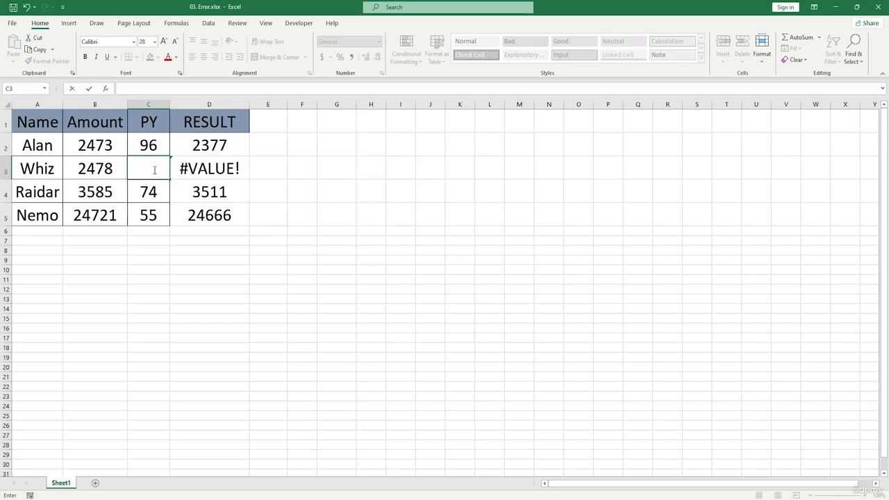
text(45)
click(372, 231)
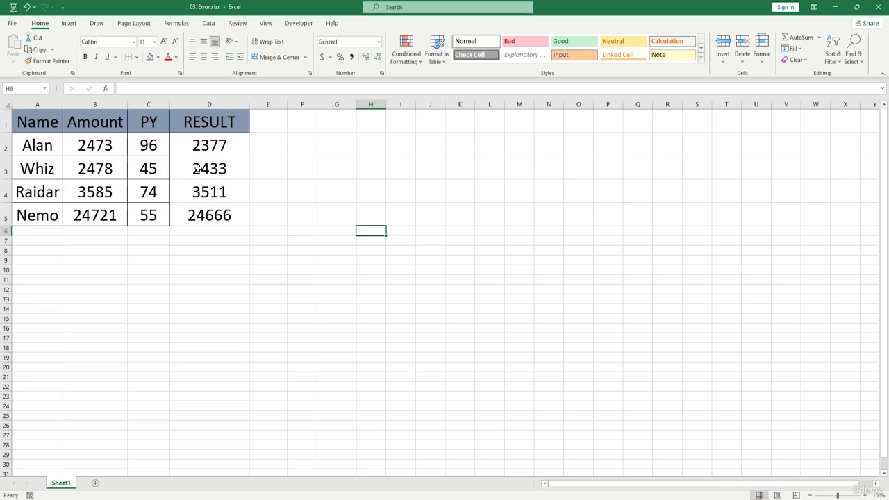
text(**)
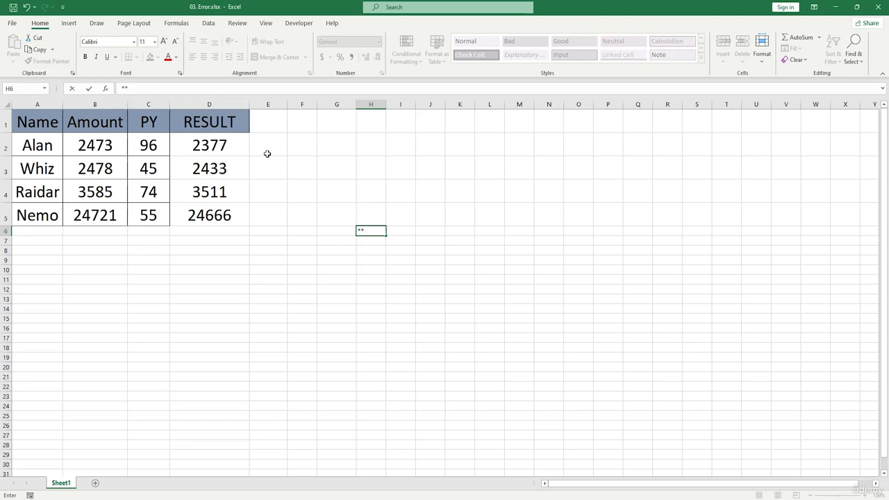
click(371, 231)
double_click(372, 232)
key(BackSpace)
key(BackSpace)
Enter the text "there" in cell G3
click(339, 171)
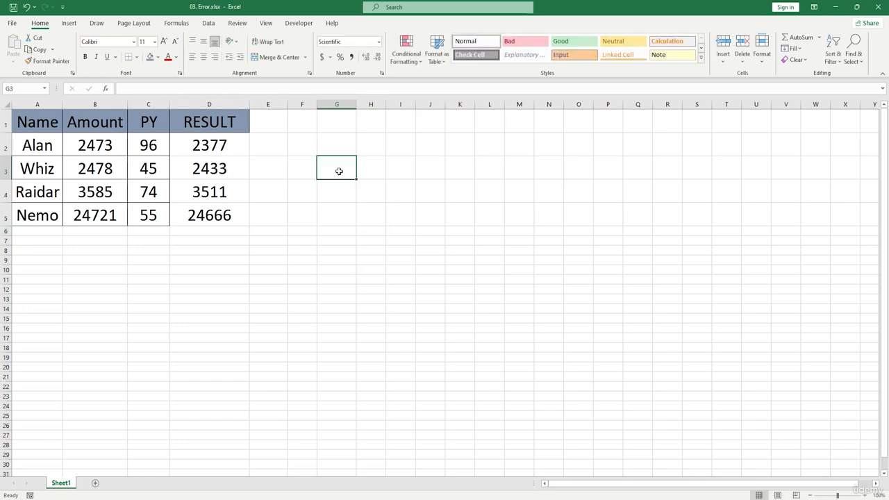
double_click(339, 170)
text(there)
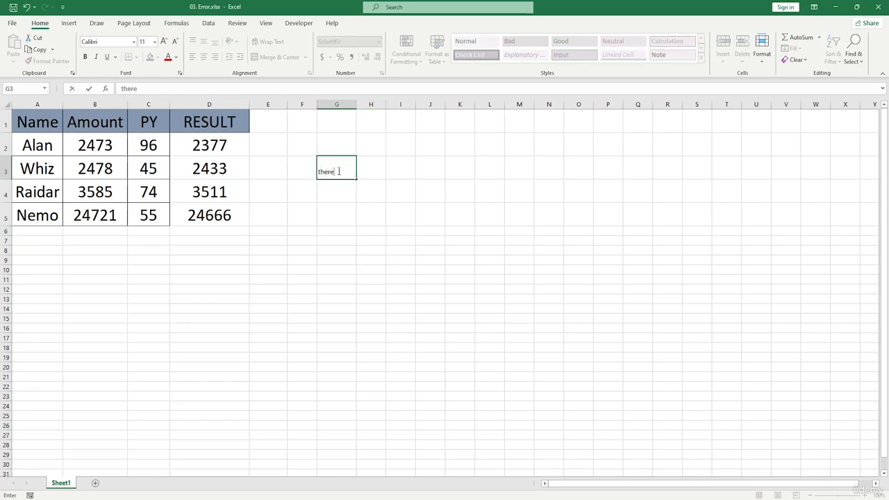
key(Return)
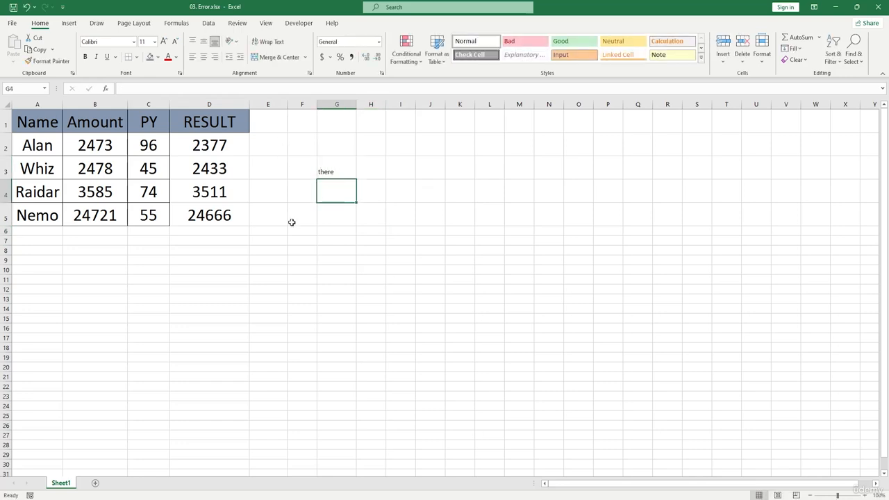
Enter =UNIQUE(B2:B5) in cell G2 to list the unique Amount values
drag(113, 152, 112, 217)
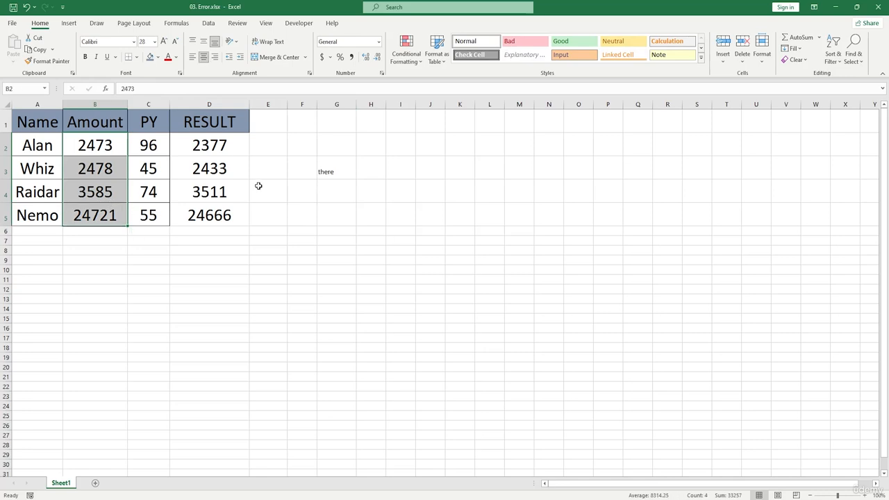
drag(325, 148, 350, 215)
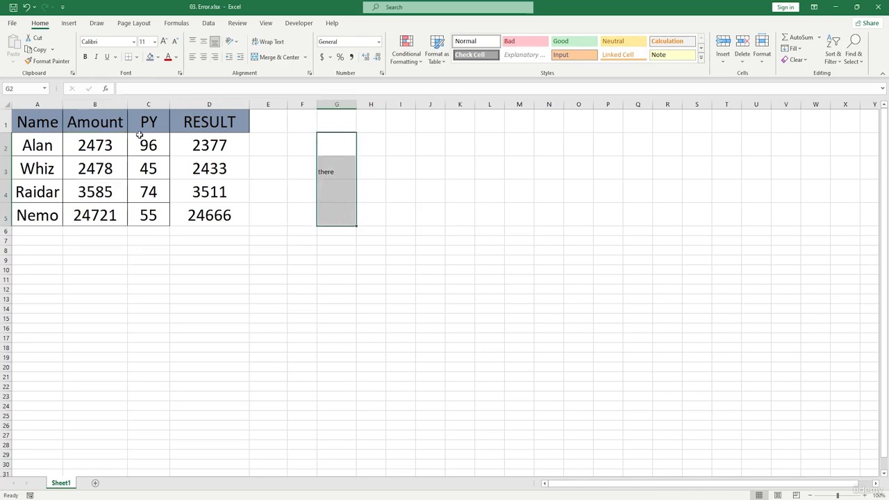
click(335, 143)
double_click(335, 143)
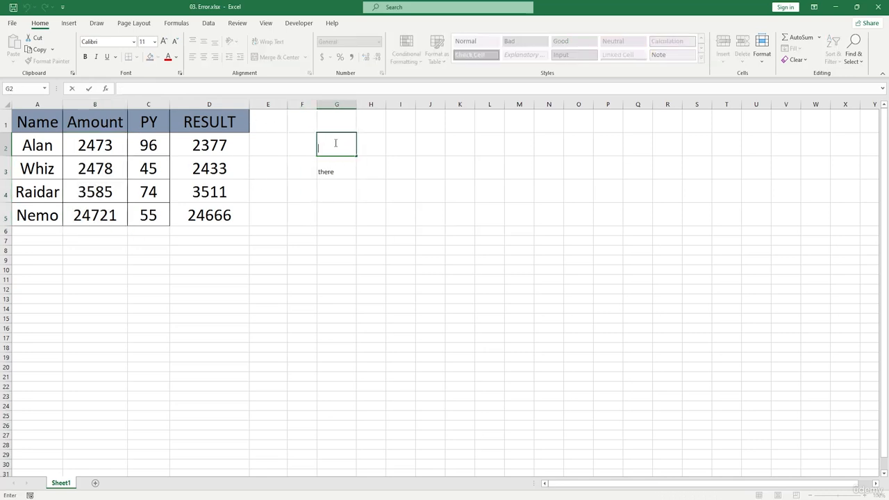
text(=uniq)
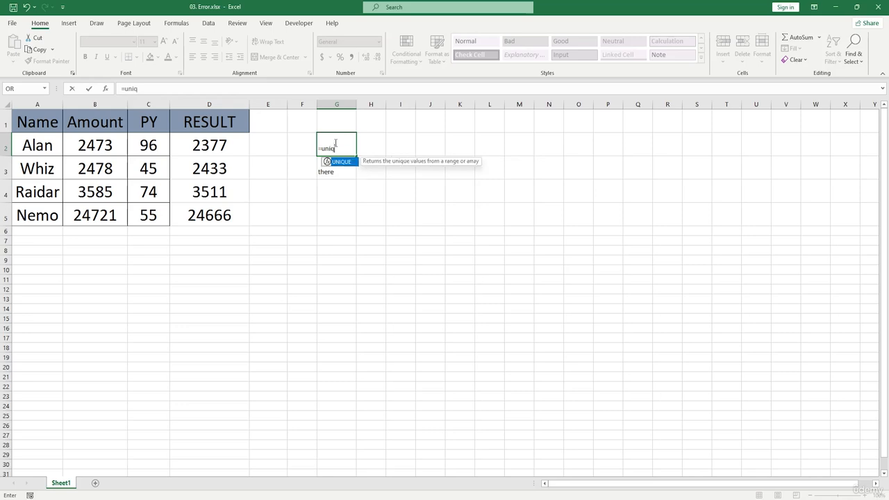
key(Tab)
drag(106, 146, 114, 215)
text())
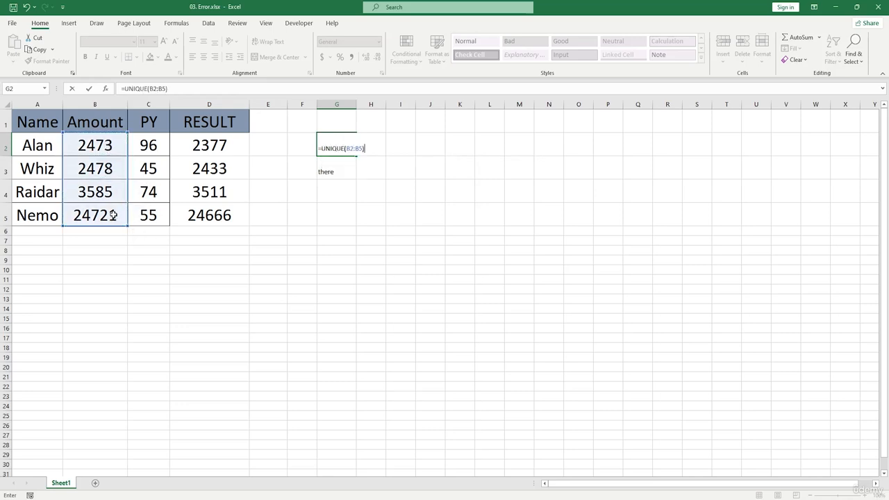
key(Return)
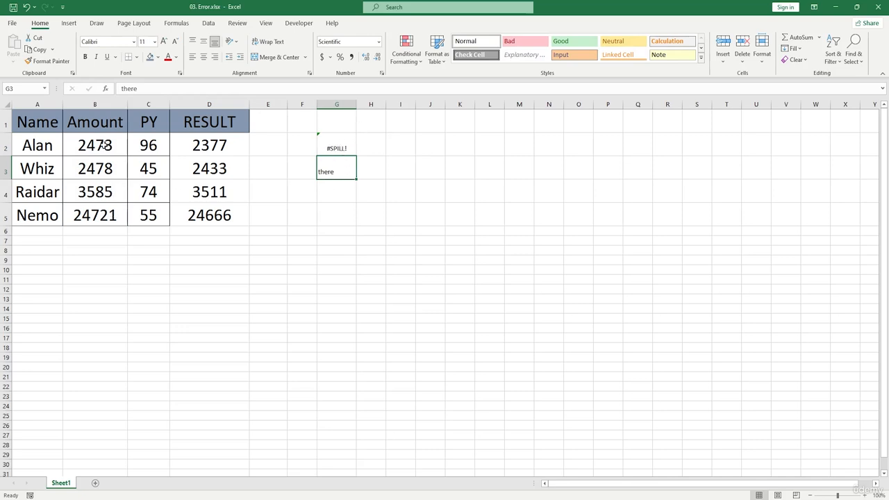
Inspect the spill range of the UNIQUE formula in G2, and clear the text blocking it in cell G3
drag(104, 144, 106, 215)
drag(337, 146, 339, 213)
click(375, 189)
click(337, 146)
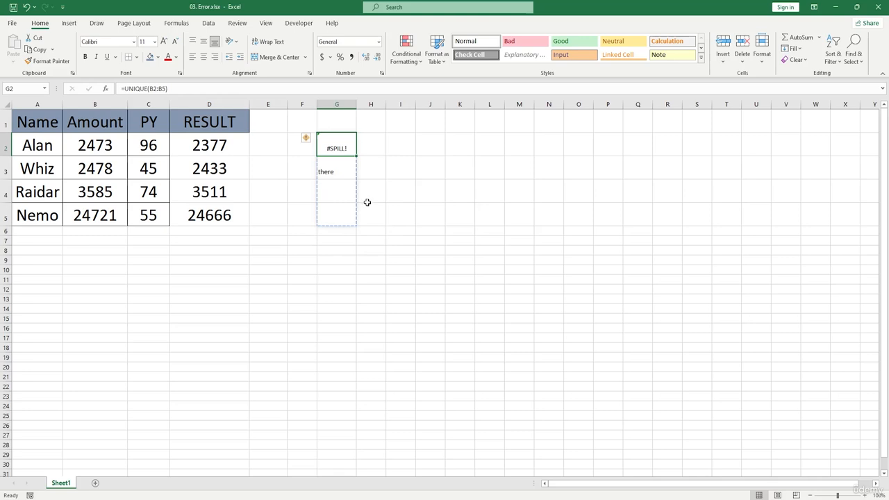
click(340, 168)
key(Delete)
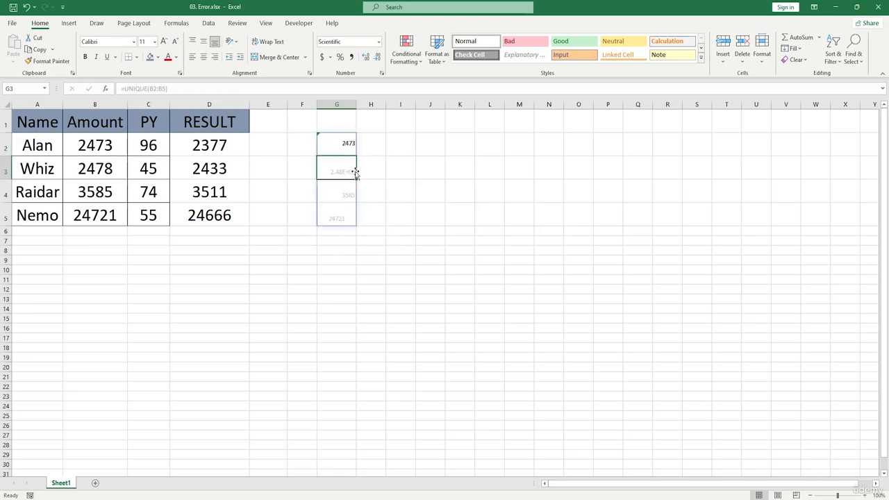
Widen column G slightly, and clear the UNIQUE formula and its spilled values from G2:G5
click(362, 183)
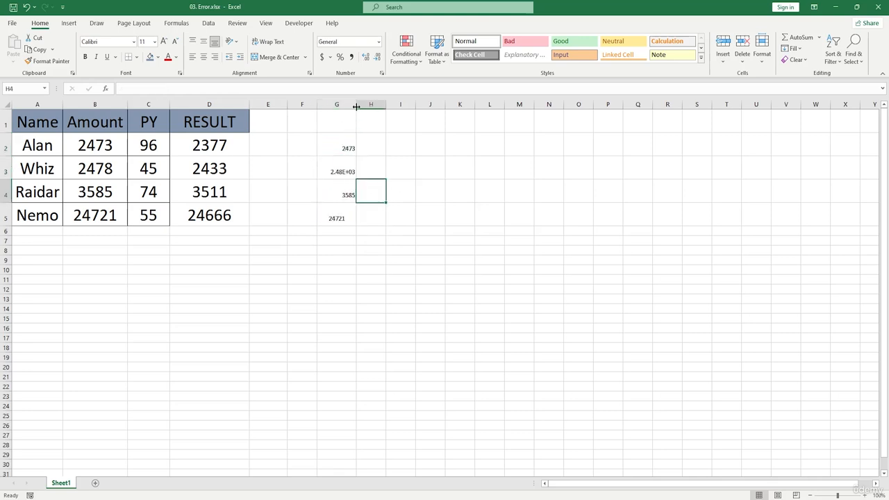
drag(356, 104, 378, 105)
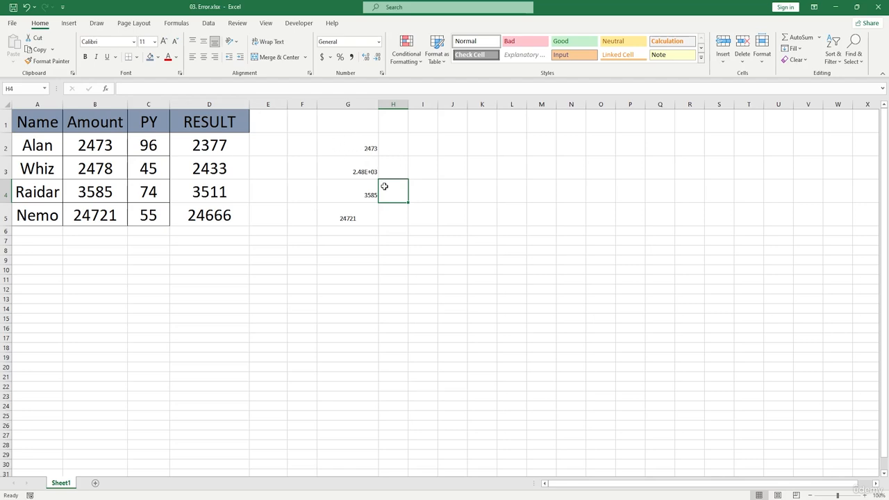
mouse_move(378, 108)
mouse_down()
mouse_move(427, 113)
mouse_move(363, 104)
mouse_up()
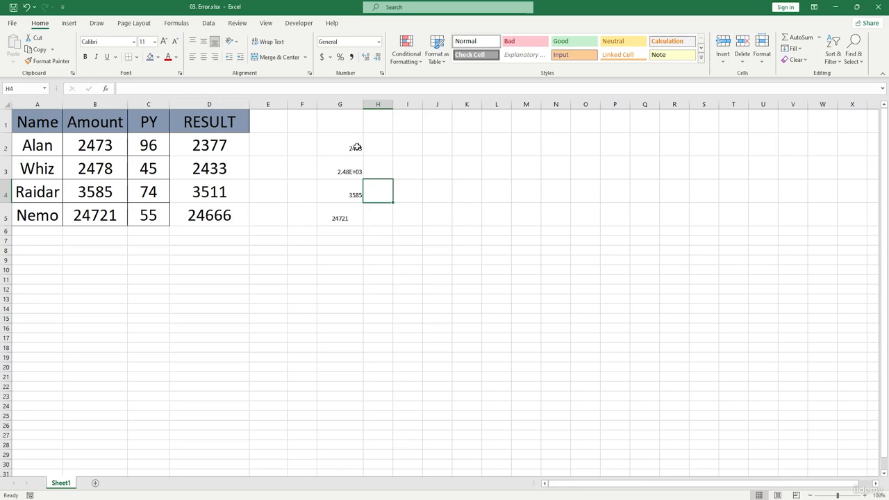
drag(355, 147, 359, 215)
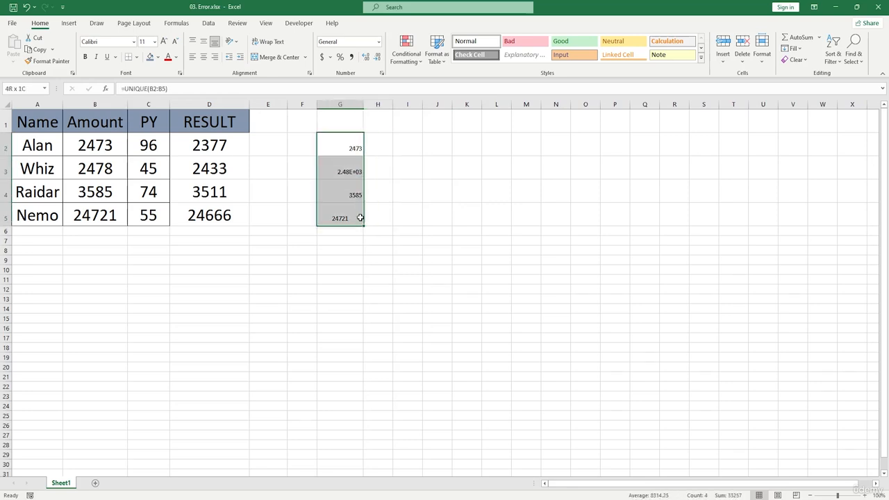
key(Delete)
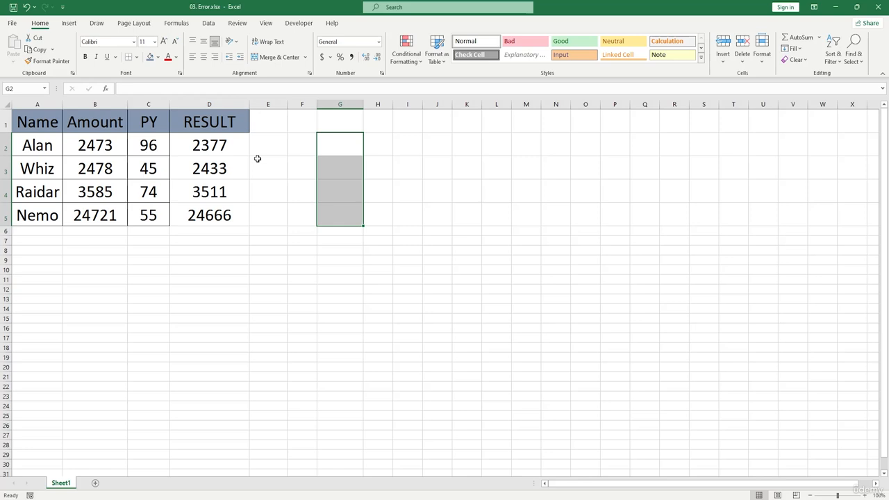
Enter =D2/C2 in cell F2 to divide the first RESULT by its PY value
click(309, 144)
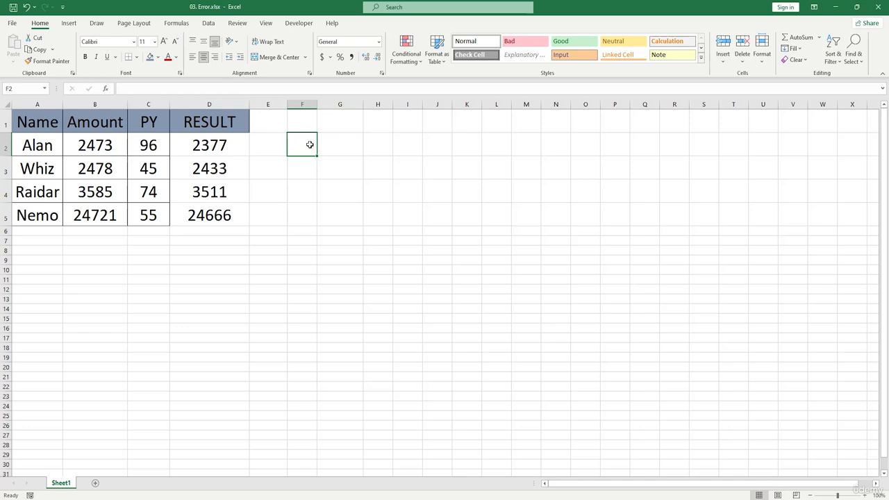
text(=)
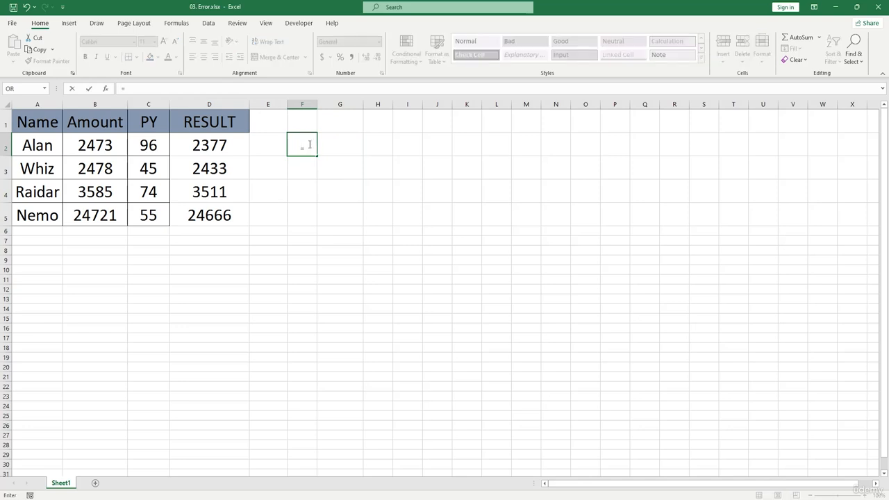
click(215, 146)
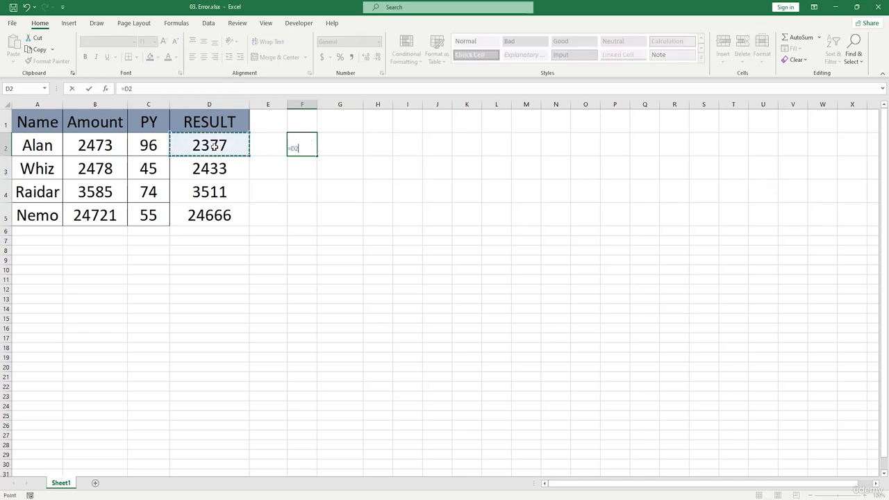
text(/)
click(162, 147)
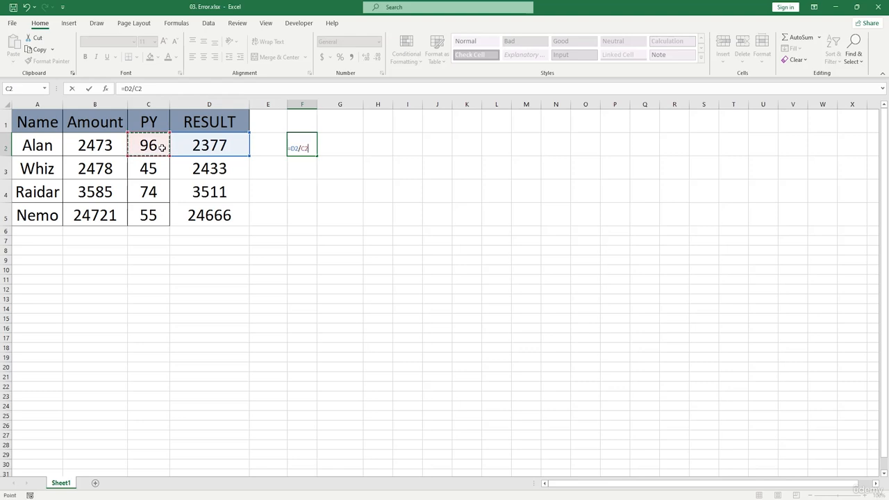
key(Return)
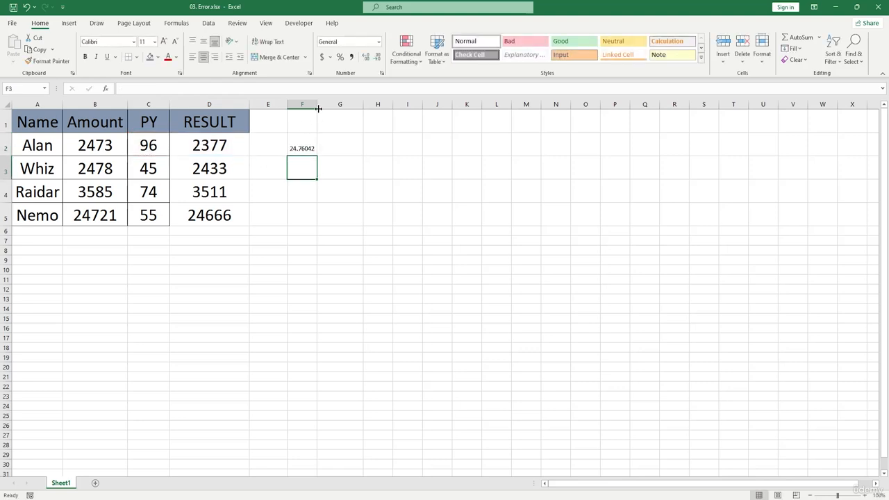
Widen column F, and fill the division formula from F2 down to F5
drag(318, 108, 339, 109)
click(329, 146)
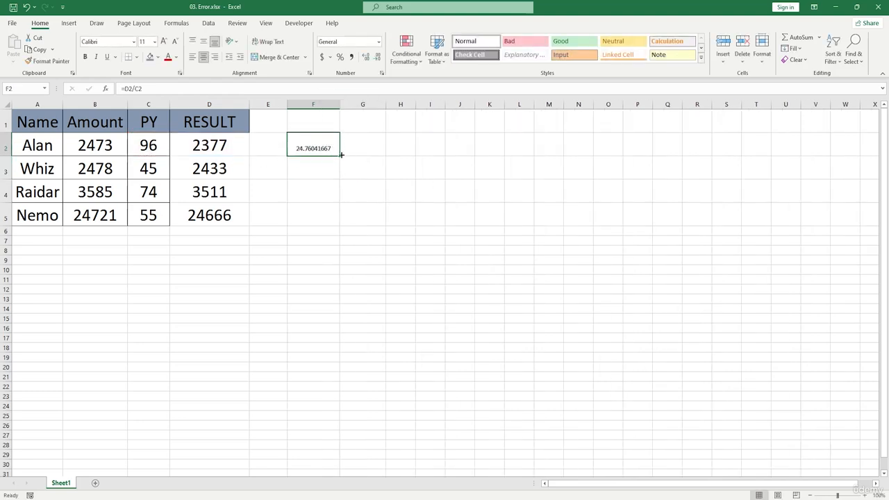
drag(341, 155, 341, 224)
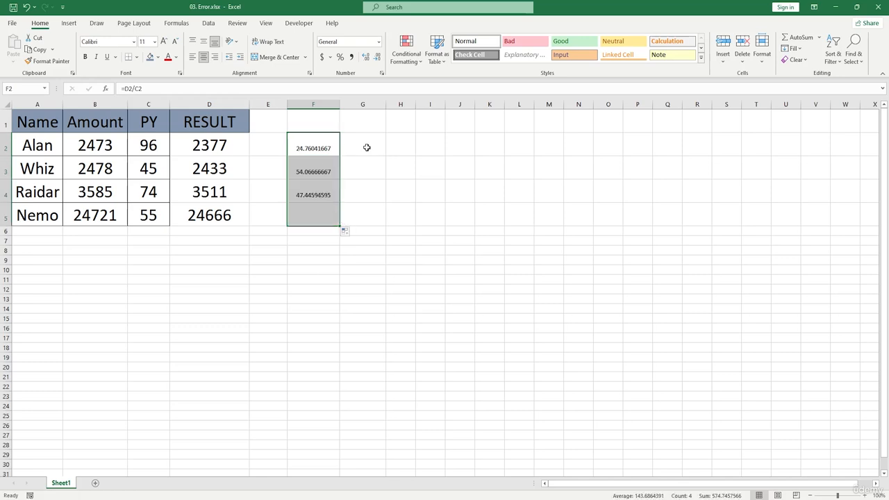
Set the PY value in cell C3 to 0, and view the error-checking options for the division formula in F3
click(159, 166)
double_click(159, 165)
key(BackSpace)
key(BackSpace)
text(0)
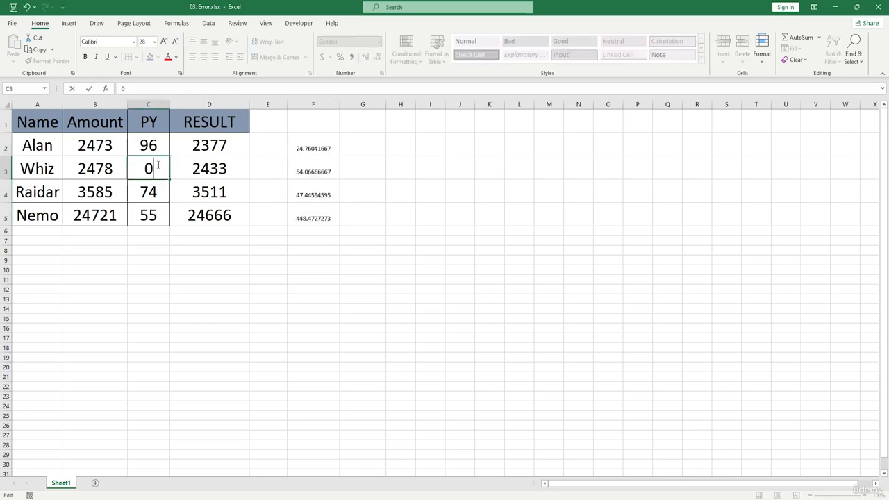
key(Return)
click(316, 170)
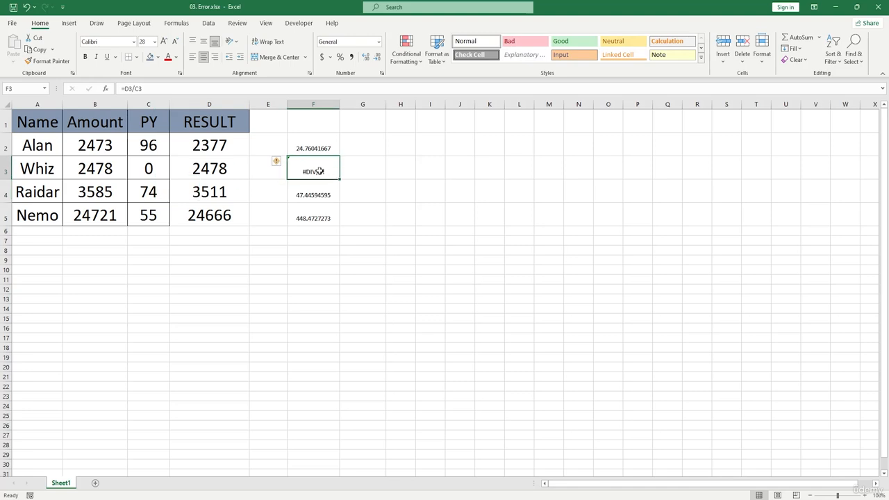
click(277, 163)
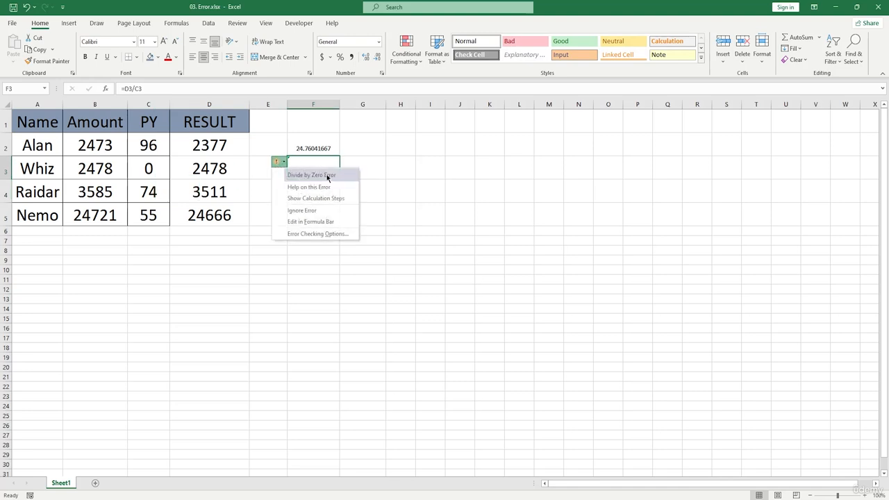
click(430, 168)
Clear the PY value in cell C4
click(162, 167)
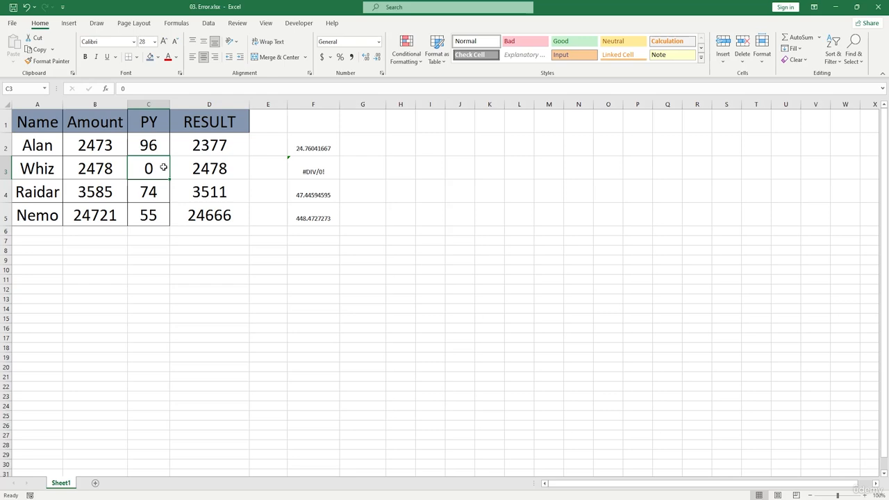
double_click(162, 193)
key(BackSpace)
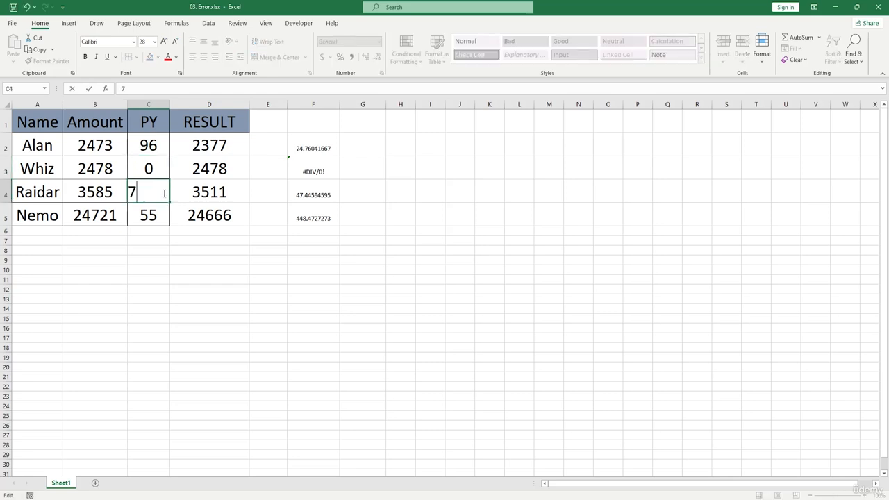
key(BackSpace)
click(264, 299)
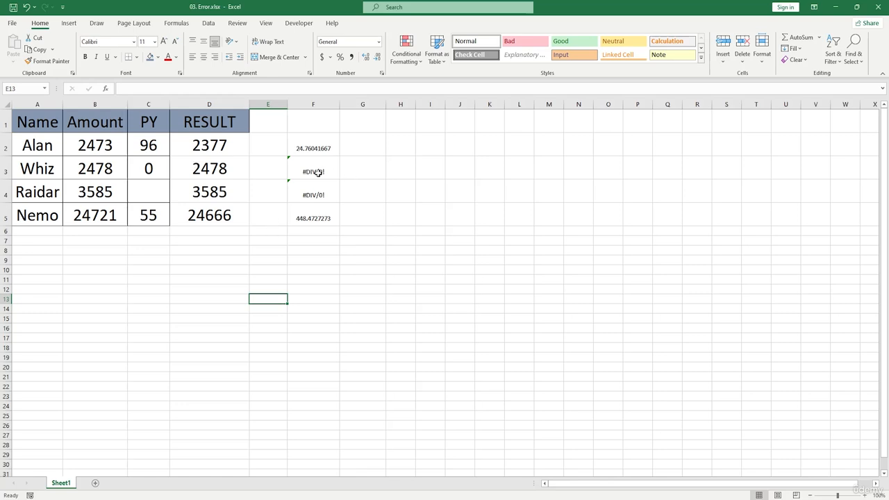
Replace the PY value in cell C3 with the text "gad", and undo the replacement
click(148, 168)
double_click(148, 168)
key(BackSpace)
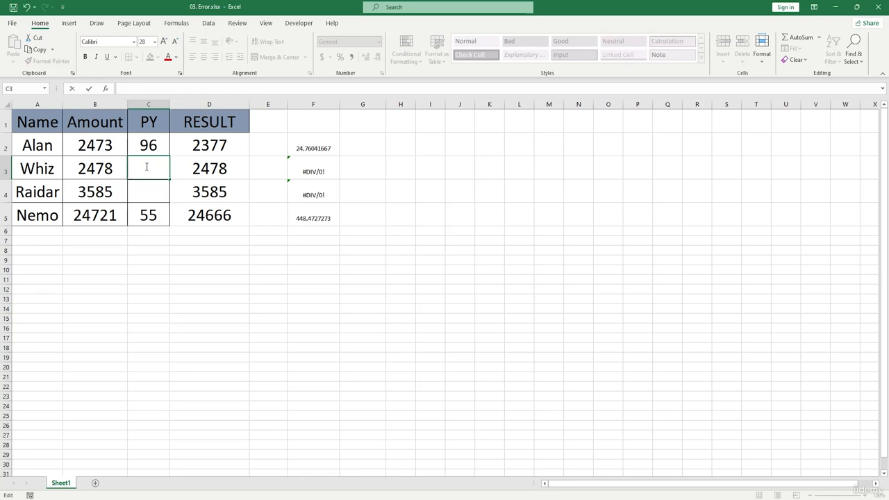
text(gad)
key(Return)
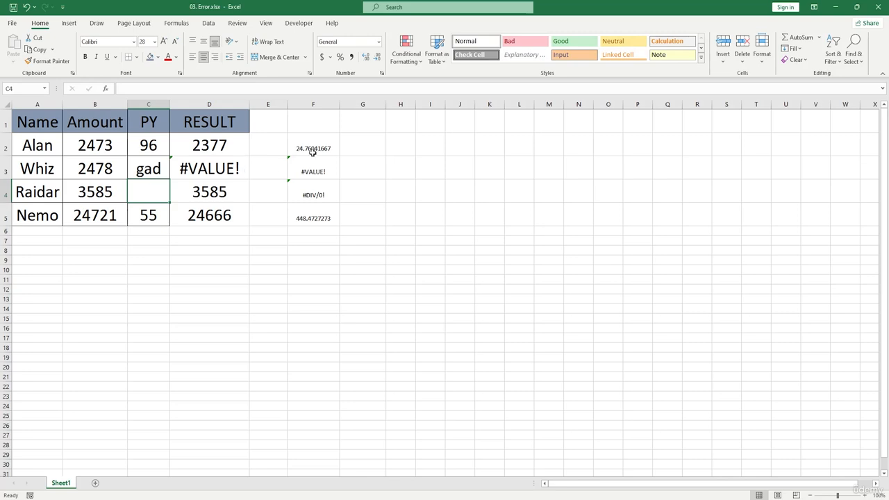
key(ctrl+z)
Set the PY values to 24 in cell C3 and 56 in cell C4
double_click(157, 168)
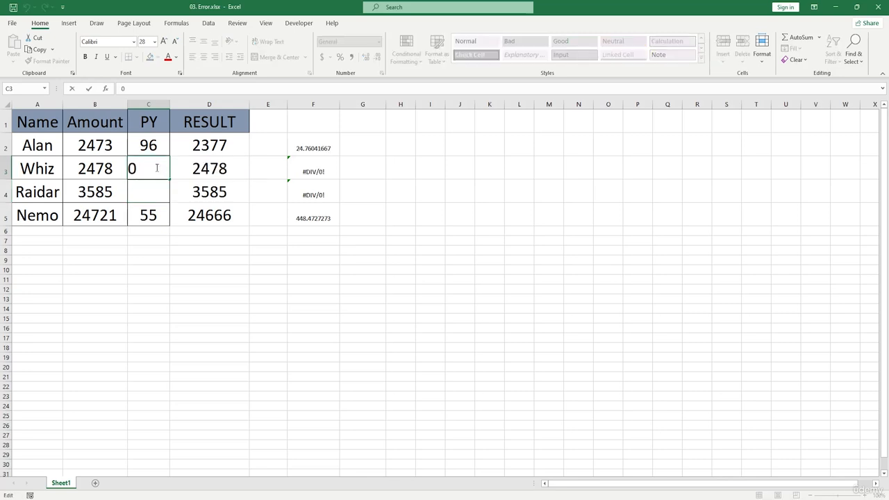
key(BackSpace)
text(2467)
key(BackSpace)
key(BackSpace)
key(Return)
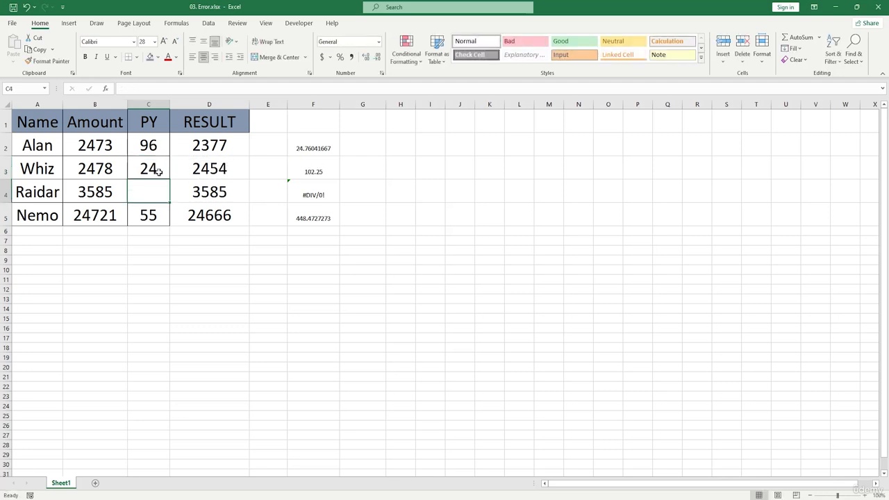
text(56)
click(271, 250)
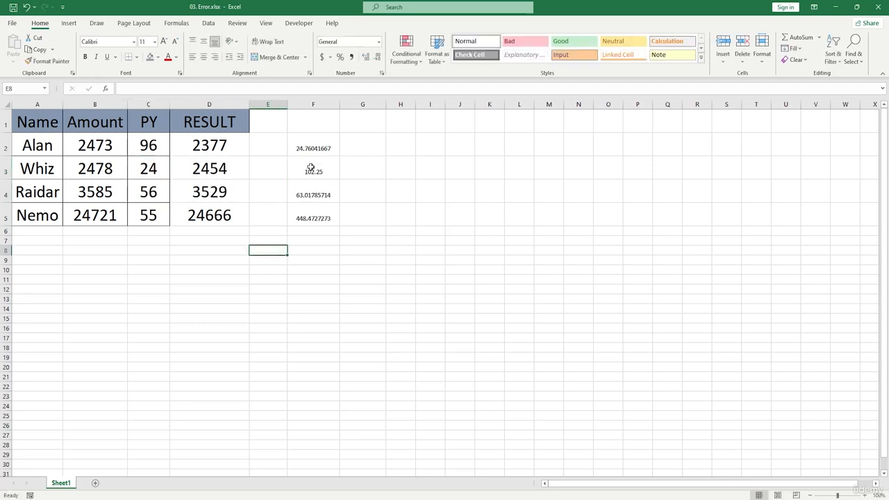
drag(310, 169, 316, 191)
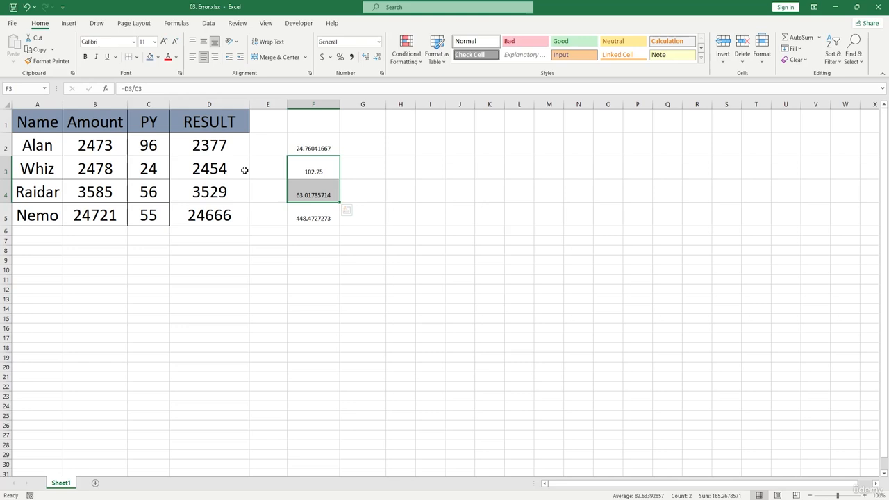
drag(313, 148, 317, 217)
key(BackSpace)
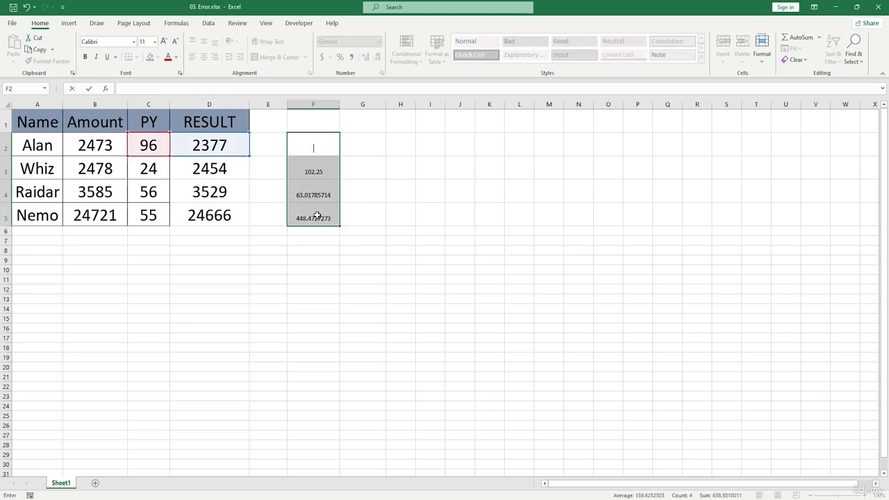
text(=)
click(368, 184)
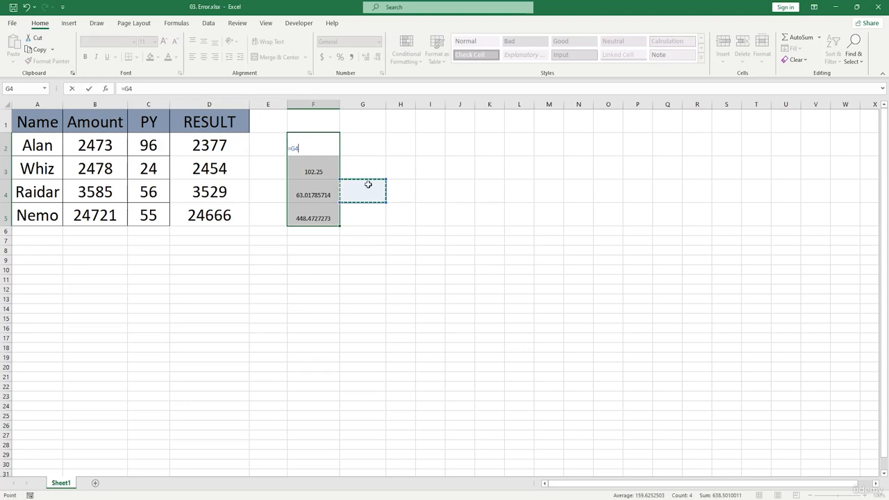
click(402, 195)
key(Escape)
Clear the division formulas from F2:F5 and enter =plus(D2:D3) with the invalid function name in cell F2
drag(310, 141, 322, 218)
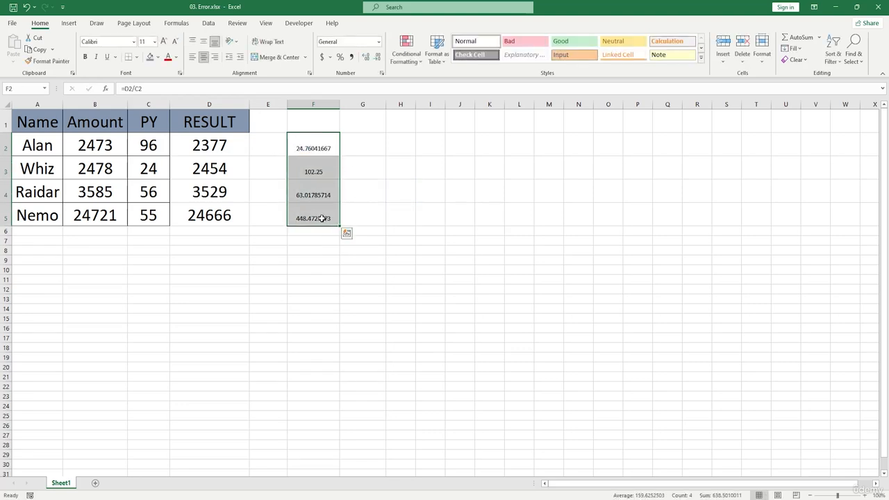
key(Delete)
click(310, 148)
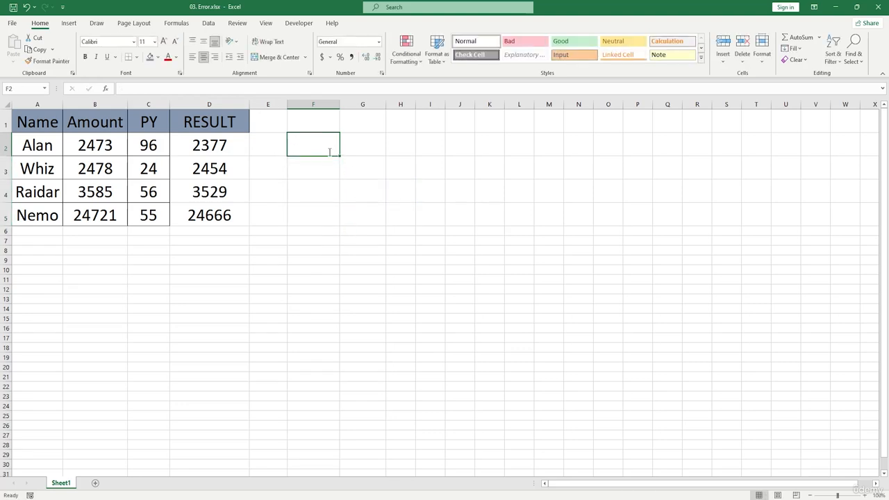
text(=plus)
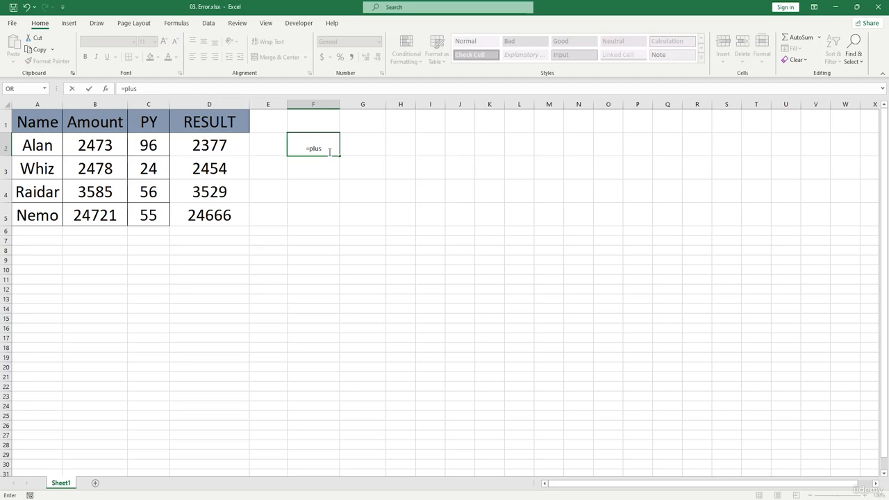
text(()
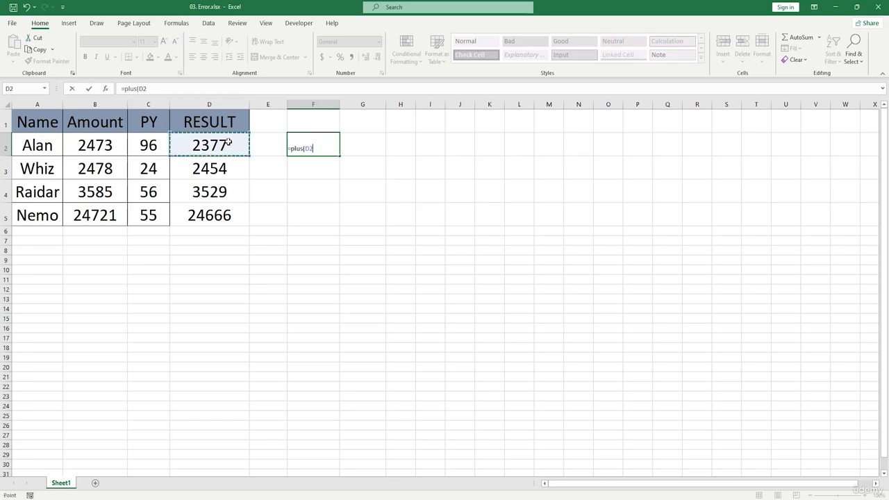
click(228, 142)
key(F8)
click(225, 168)
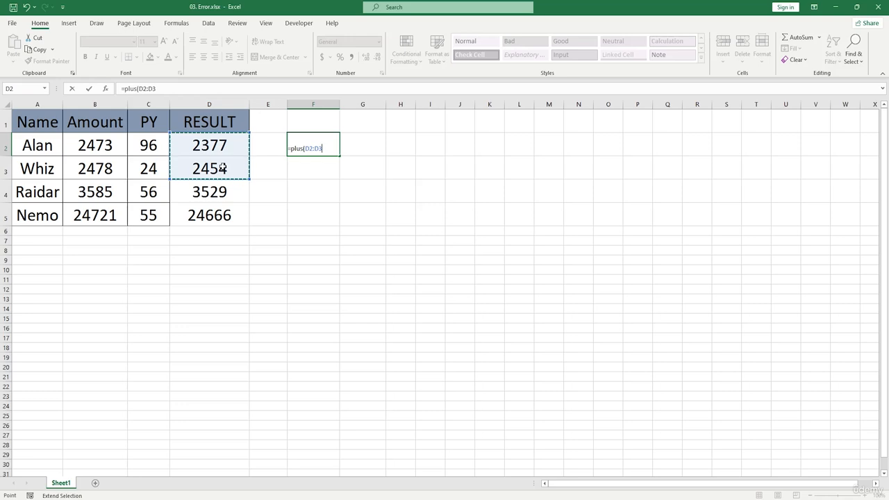
text())
key(Return)
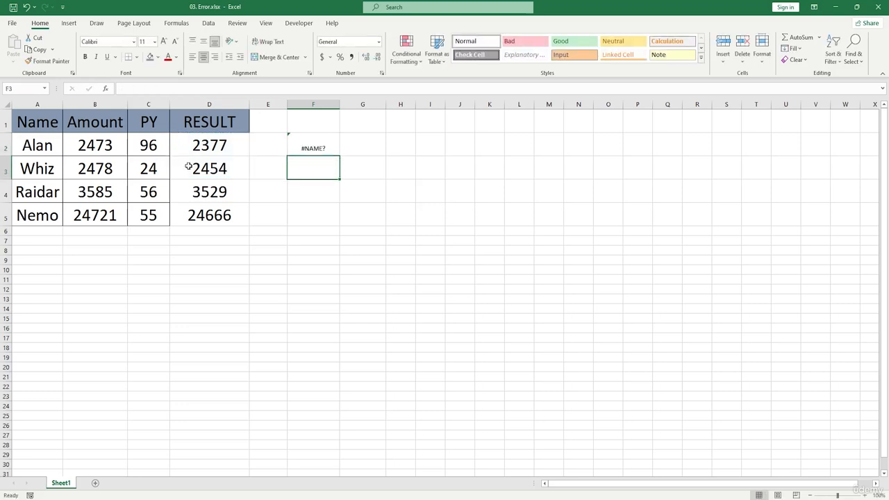
Correct the function name in cell F2 so the formula reads =SUM(D2:D3)
drag(290, 140, 326, 202)
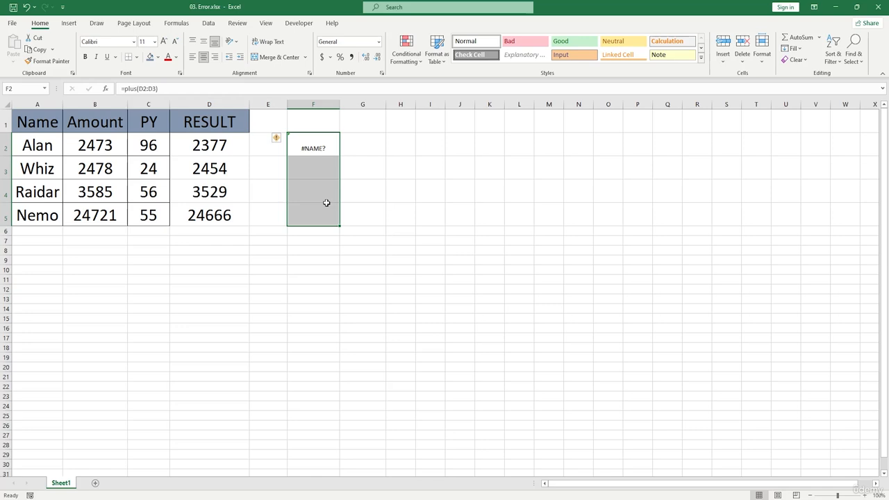
double_click(316, 154)
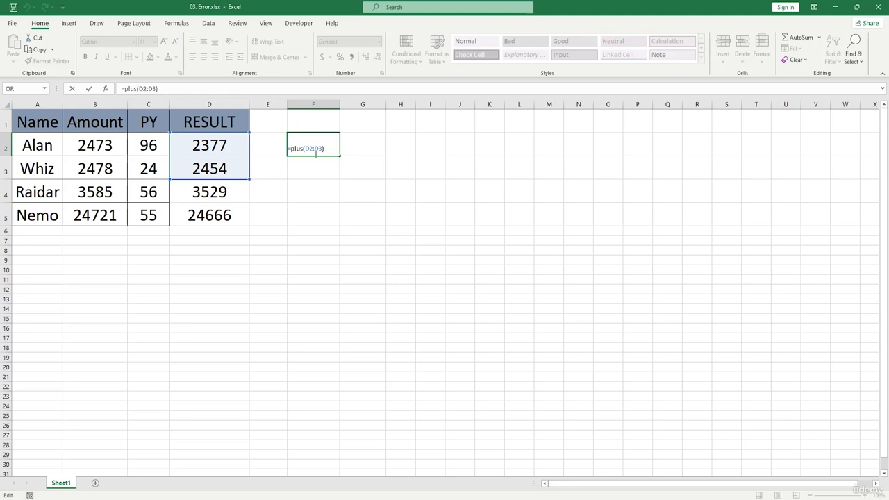
key(BackSpace)
key(BackSpace)
key(BackSpace)
key(BackSpace)
text(sum)
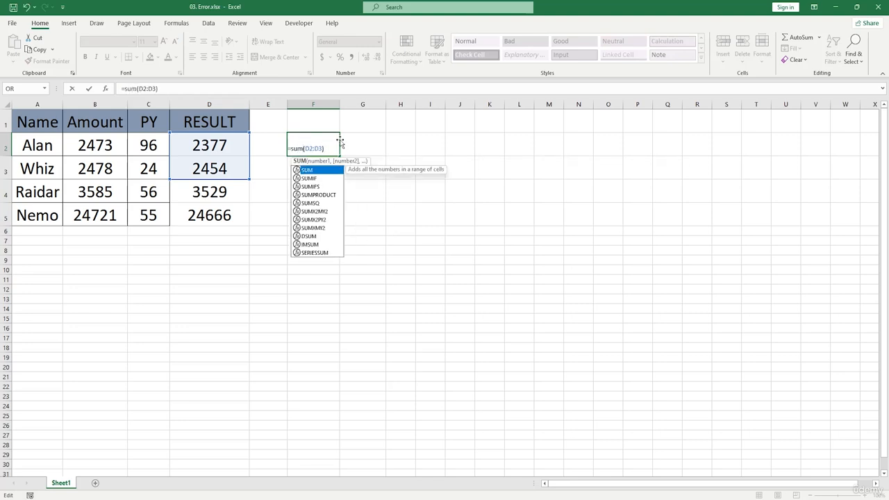
key(Return)
Clear the contents of cells F2:F5
drag(313, 148, 331, 203)
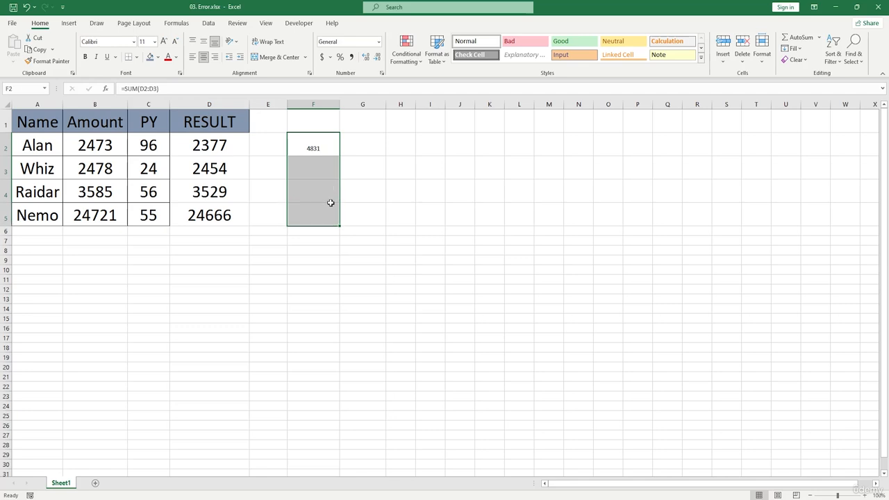
drag(331, 137, 336, 206)
key(Delete)
Enter a formula in cell F2 that sums the first row's PY and RESULT values, =SUM(C2:D2)
click(311, 132)
click(301, 159)
double_click(309, 139)
text(=sum)
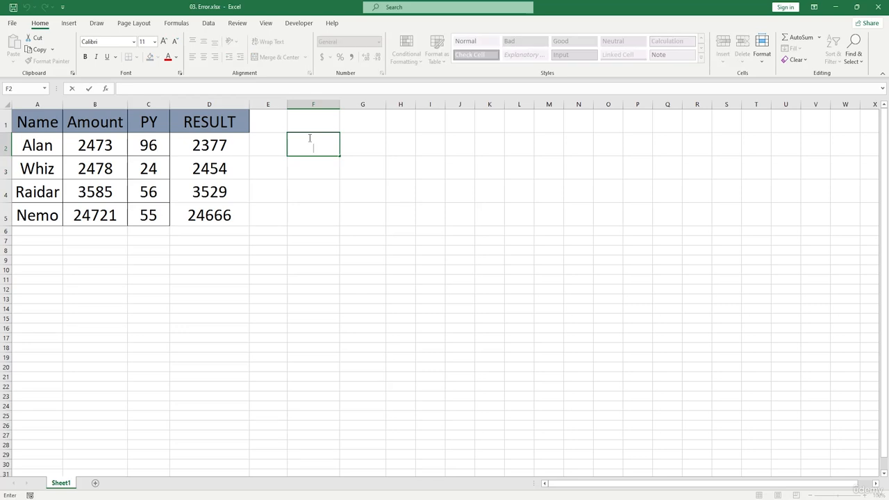
key(Tab)
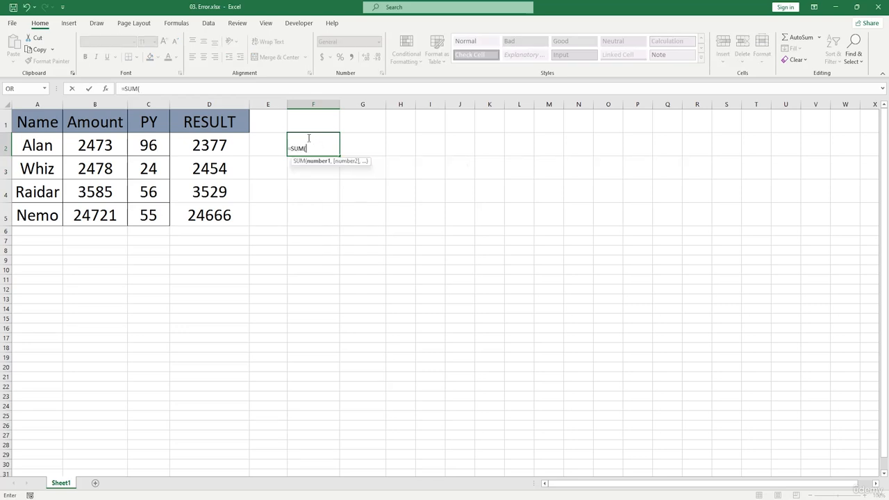
click(204, 149)
drag(203, 149, 154, 144)
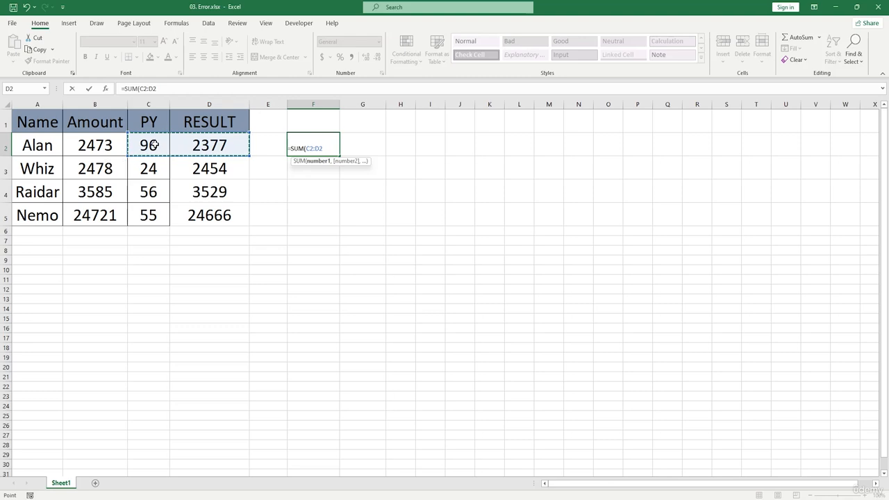
key(Return)
Replace the formula in cell F2 with =D2-C2 and fill it down to F5
click(313, 148)
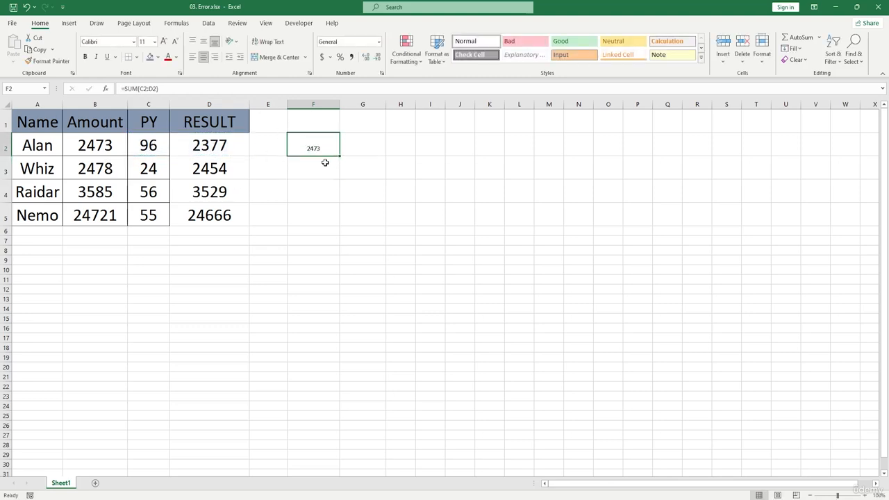
drag(338, 157, 312, 146)
text(*)
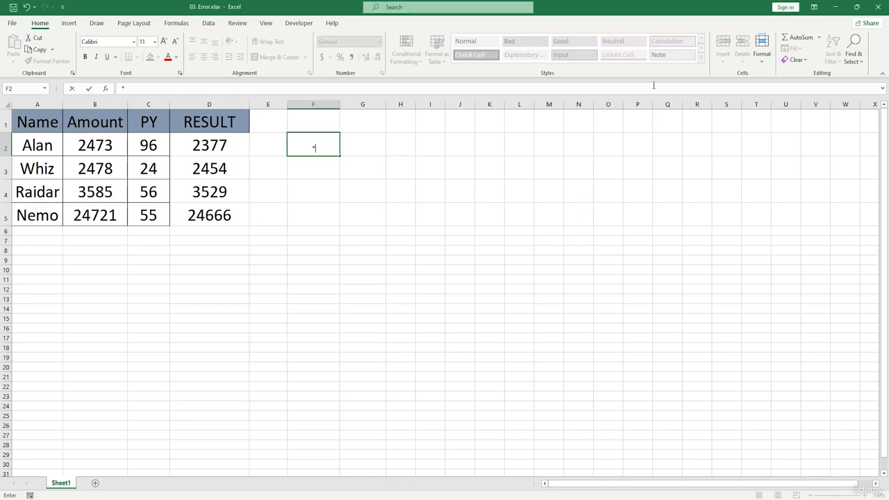
key(BackSpace)
click(321, 144)
text(=)
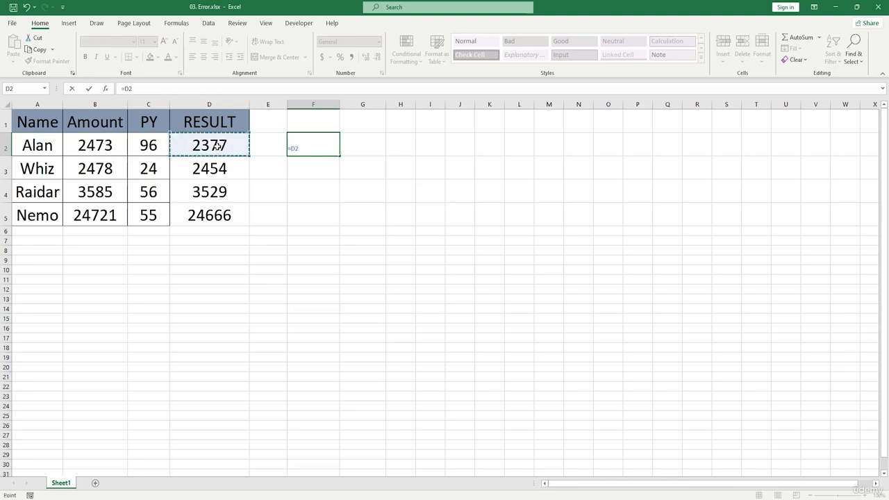
click(216, 145)
text(-)
click(155, 145)
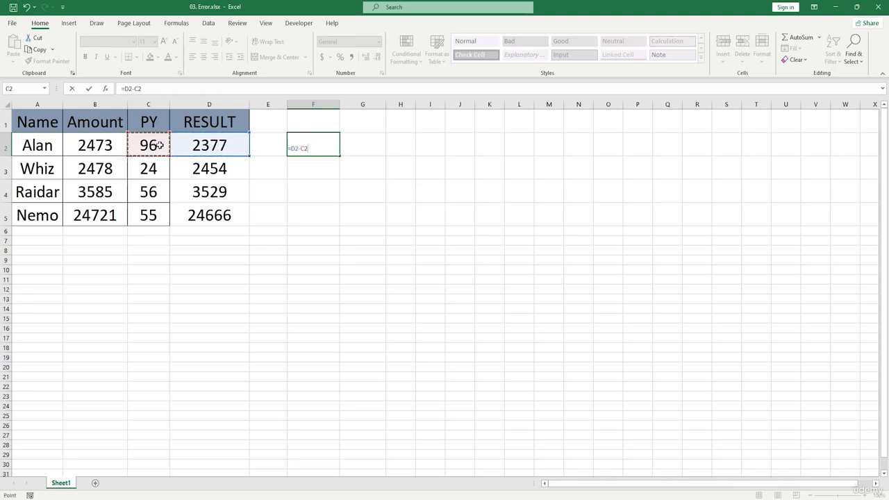
key(Return)
click(332, 153)
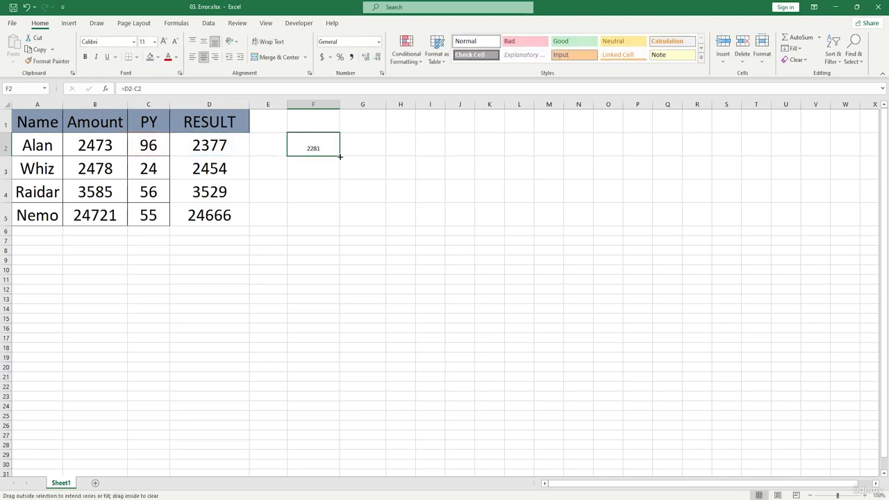
drag(340, 156, 345, 221)
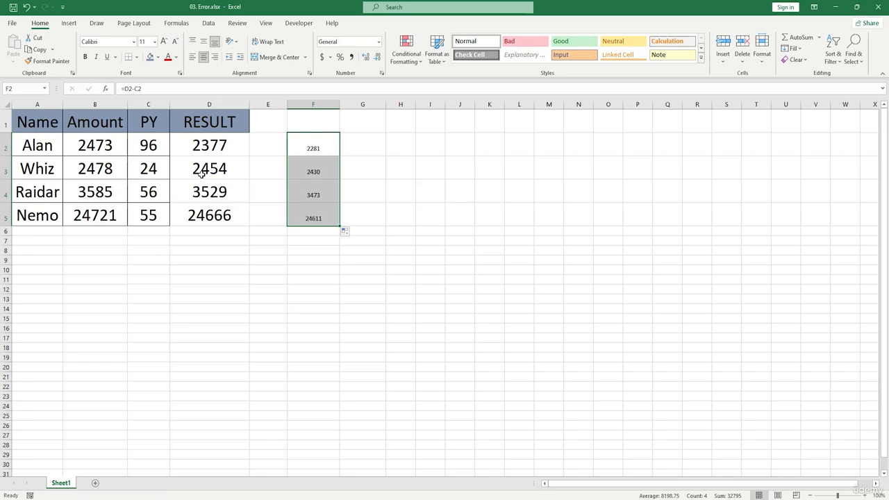
Delete the PY column to inspect how the formula in cell E2 is affected, and undo the deletion
click(148, 103)
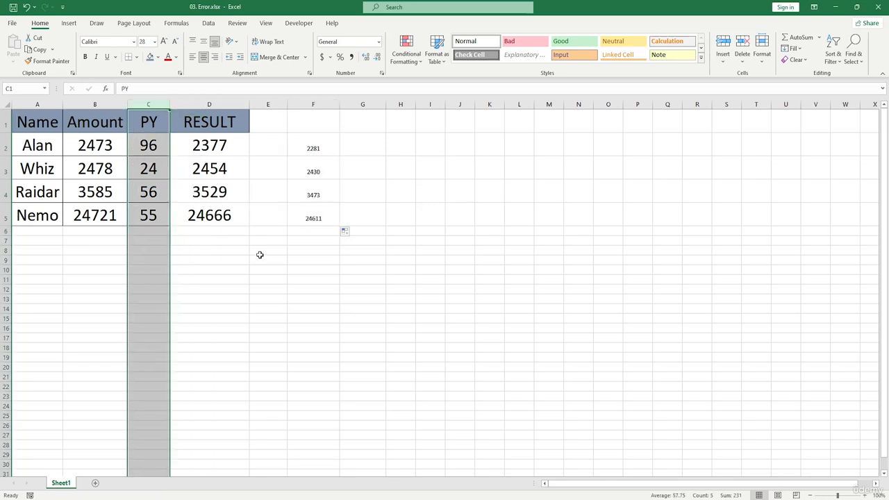
right_click(154, 108)
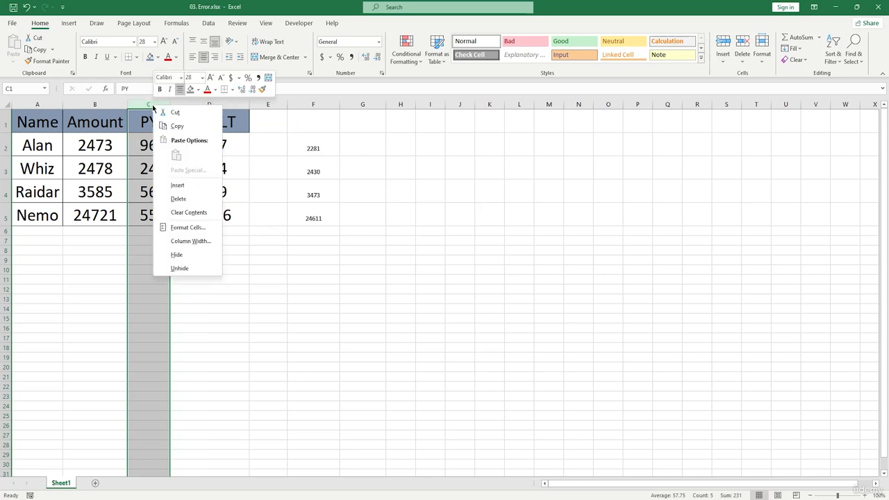
click(186, 199)
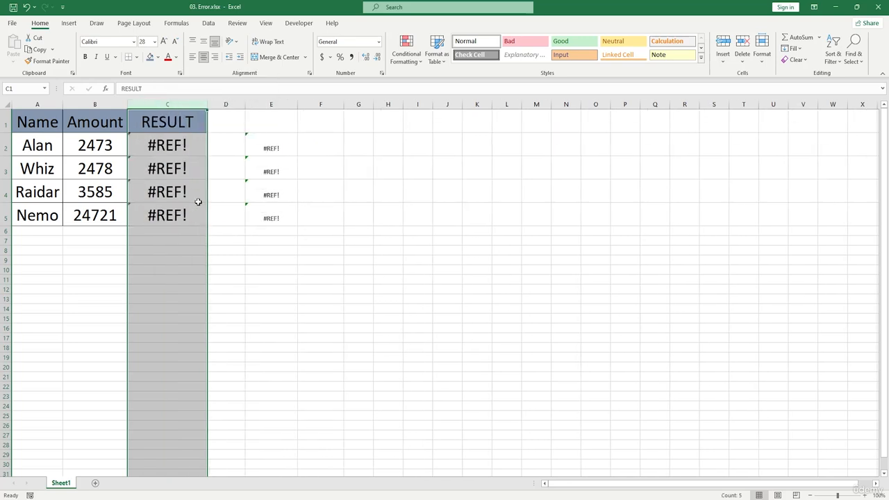
double_click(261, 147)
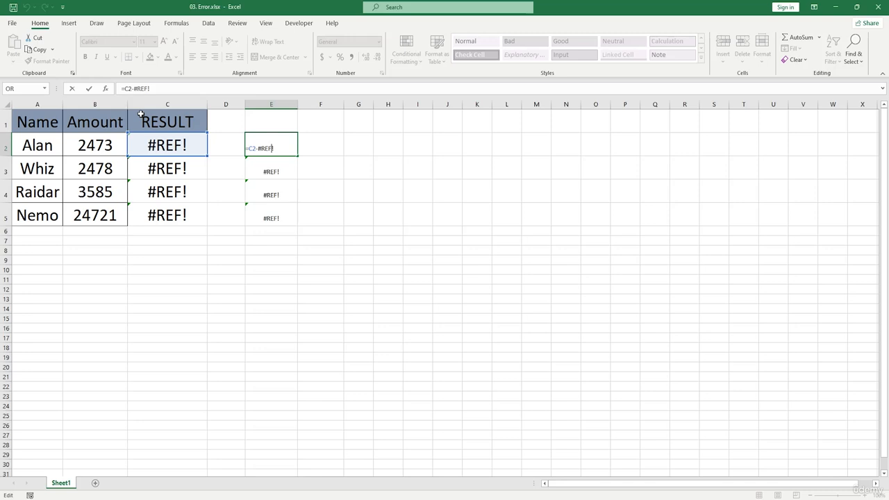
click(347, 135)
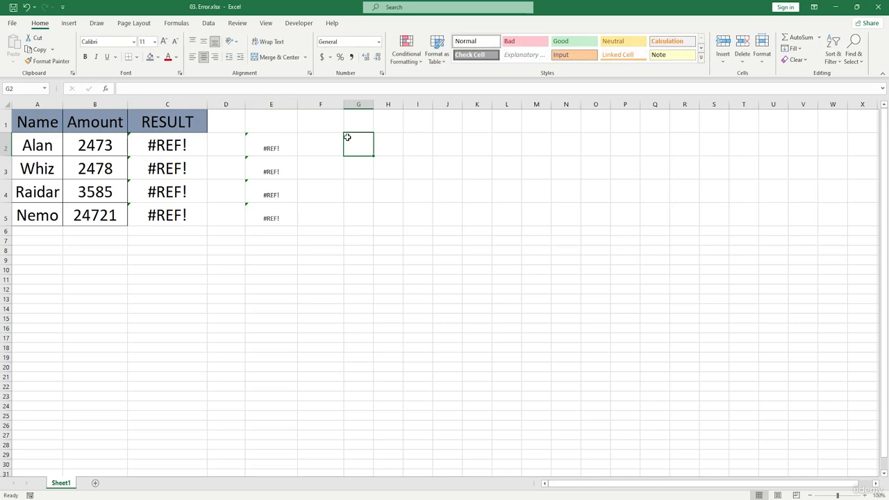
key(Left)
key(Left)
key(ctrl+z)
Clear the subtraction formulas from cells F2:F5
drag(324, 139, 323, 219)
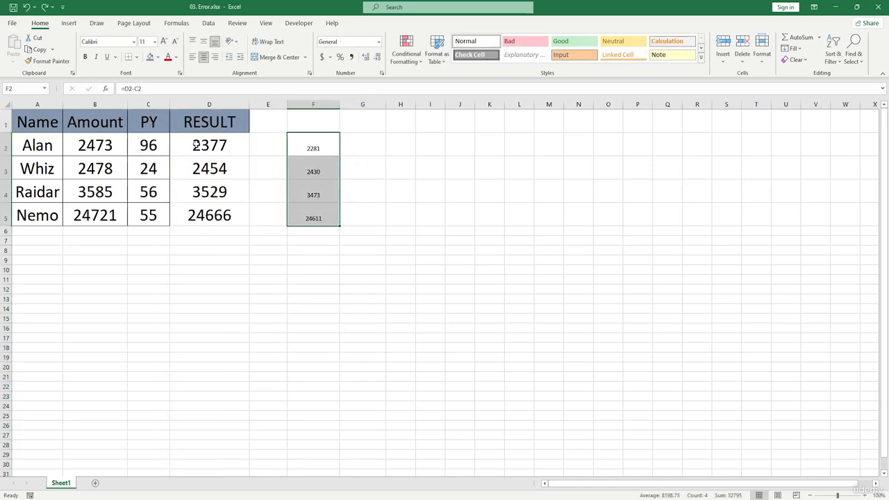
click(152, 105)
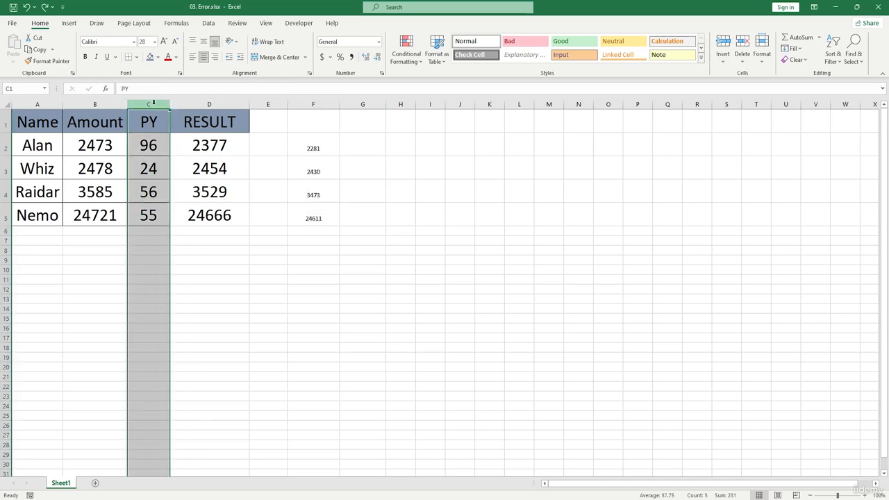
click(215, 205)
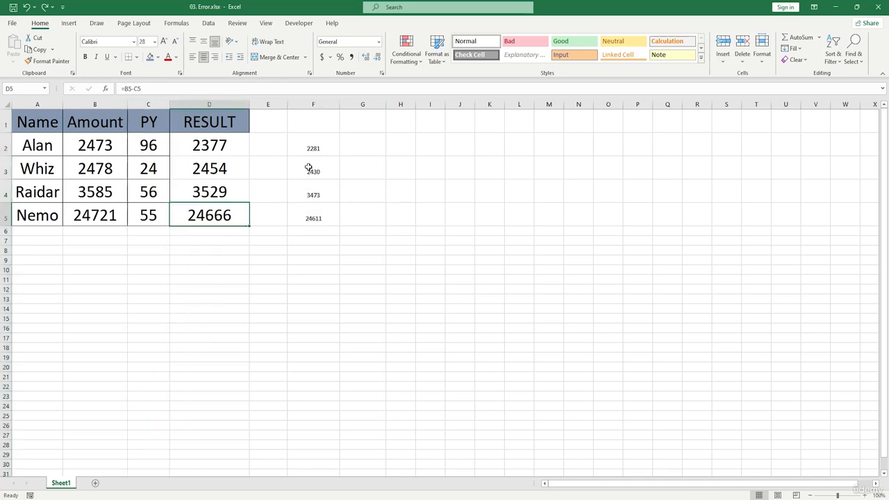
drag(317, 148, 332, 220)
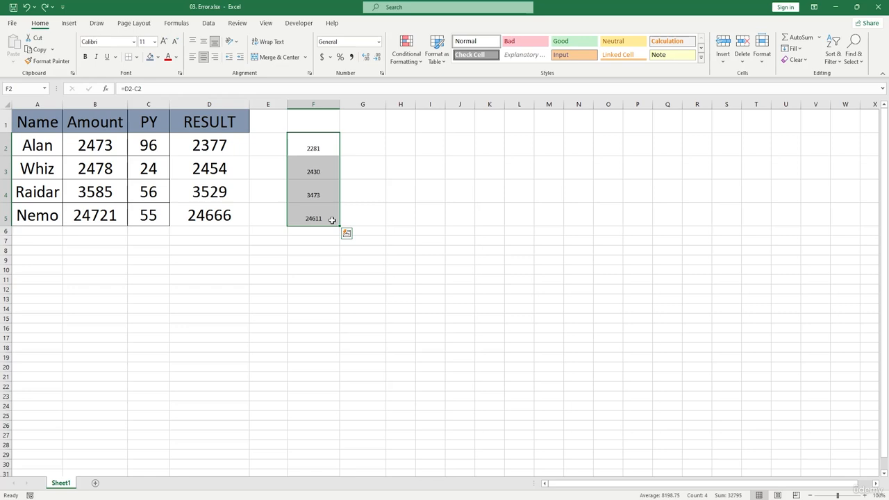
key(Delete)
text(*)
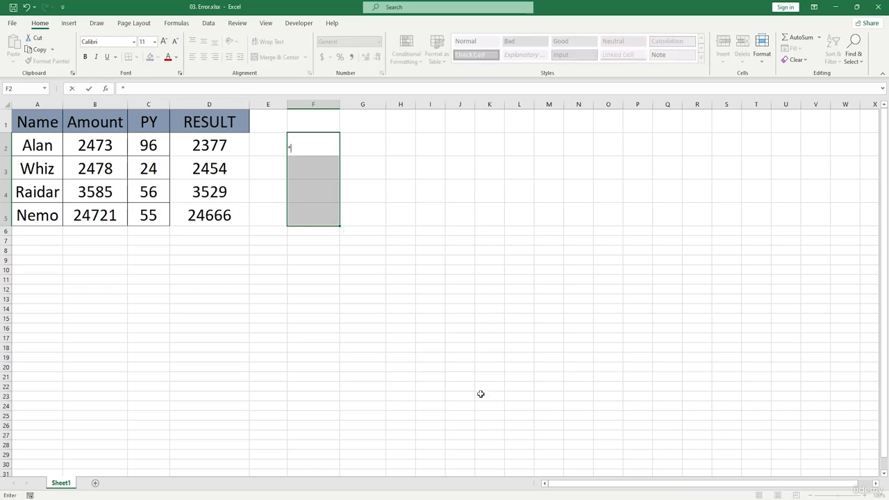
key(BackSpace)
text(ALAN)
key(BackSpace)
key(BackSpace)
key(BackSpace)
key(BackSpace)
Copy the entries of the Name column in A2:A5 to F2:F5 and widen column F slightly
drag(47, 143, 55, 219)
key(ctrl+c)
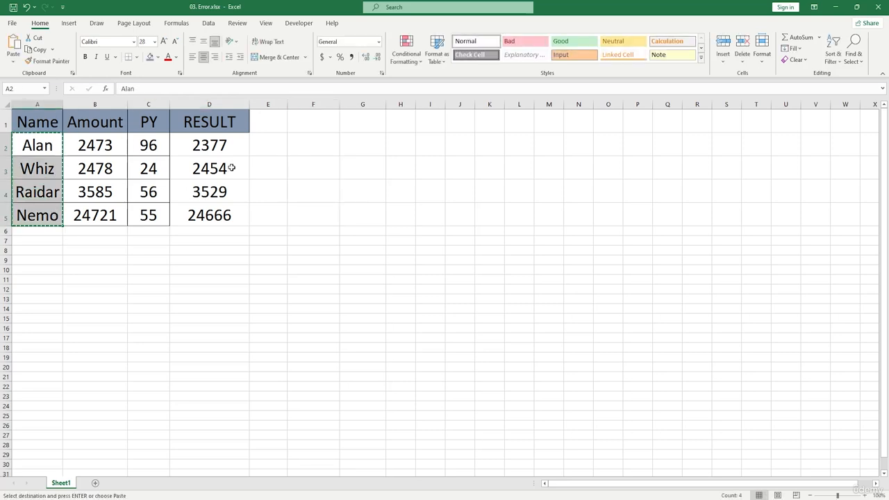
click(323, 145)
key(ctrl+v)
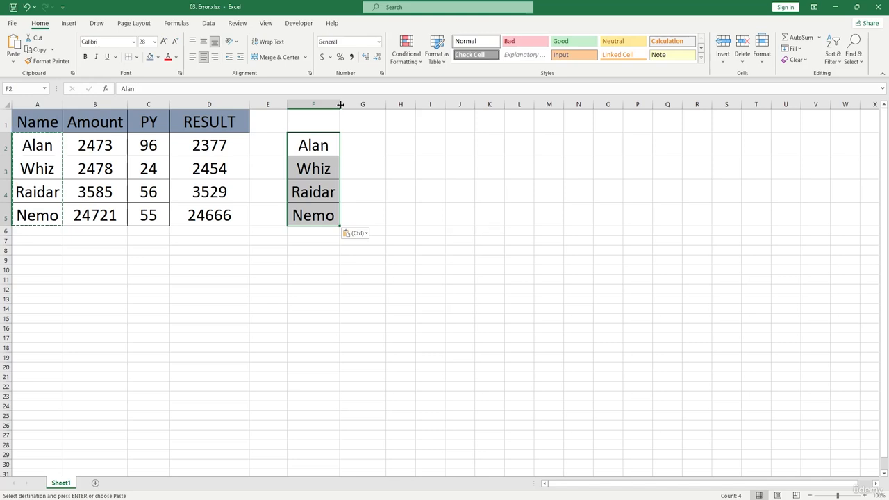
drag(340, 104, 352, 105)
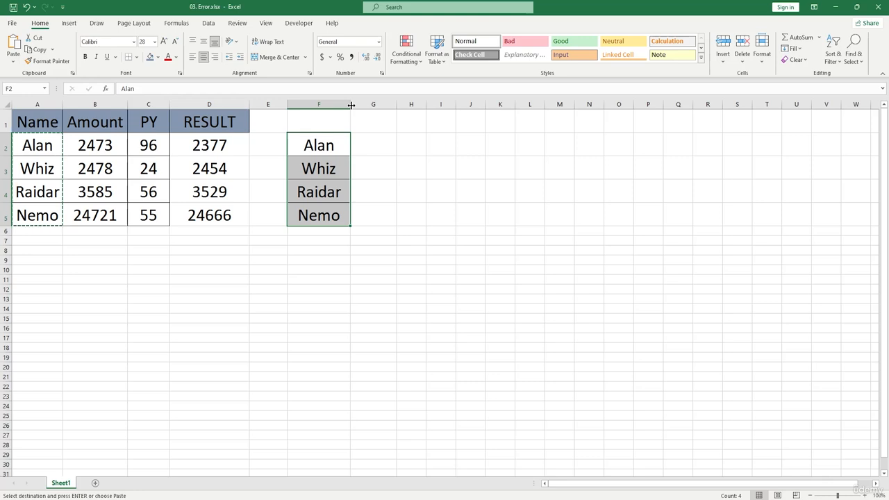
Widen column F slightly more and enter the formula =VLOOKUP(F2,A2:D5,3,FALSE) in cell G2
drag(351, 105, 355, 106)
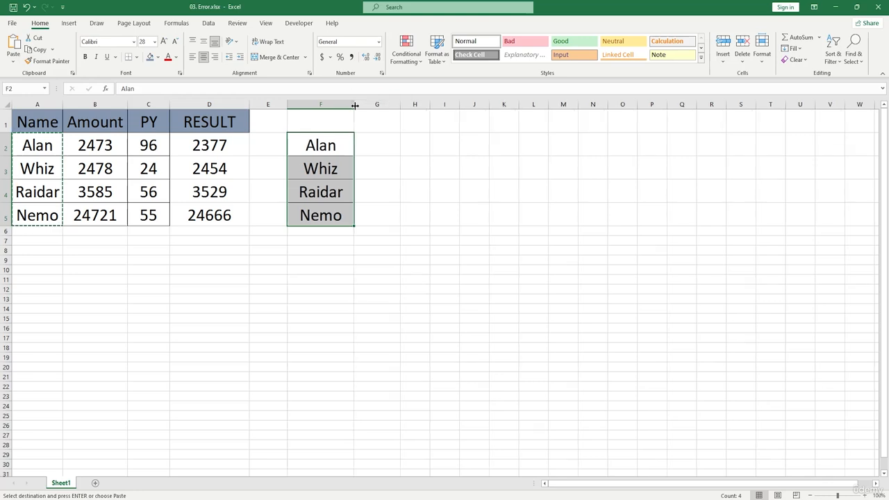
click(370, 142)
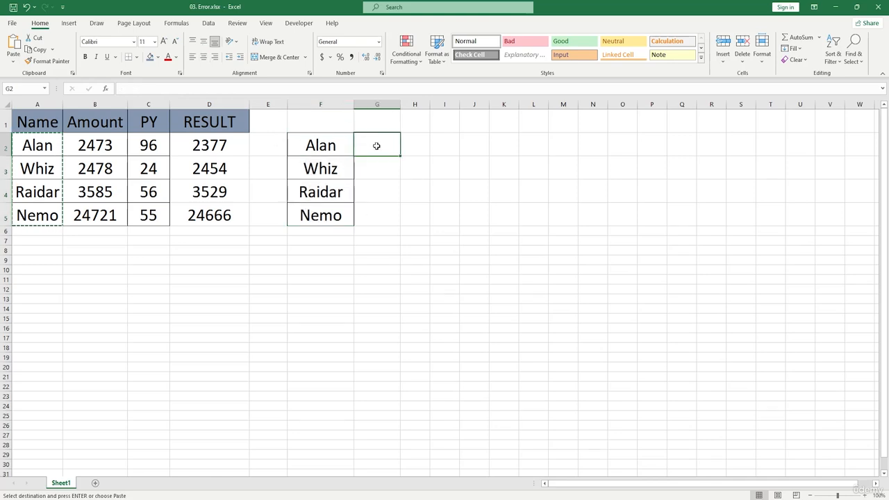
double_click(377, 147)
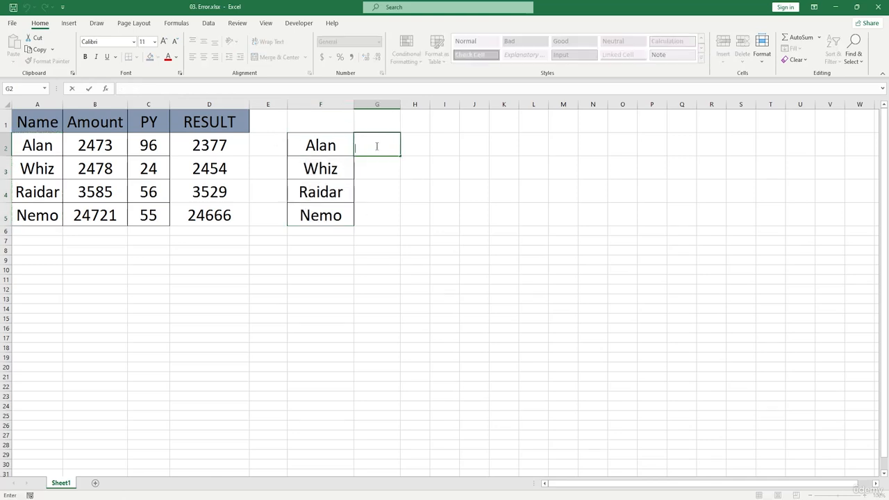
text(=vloo)
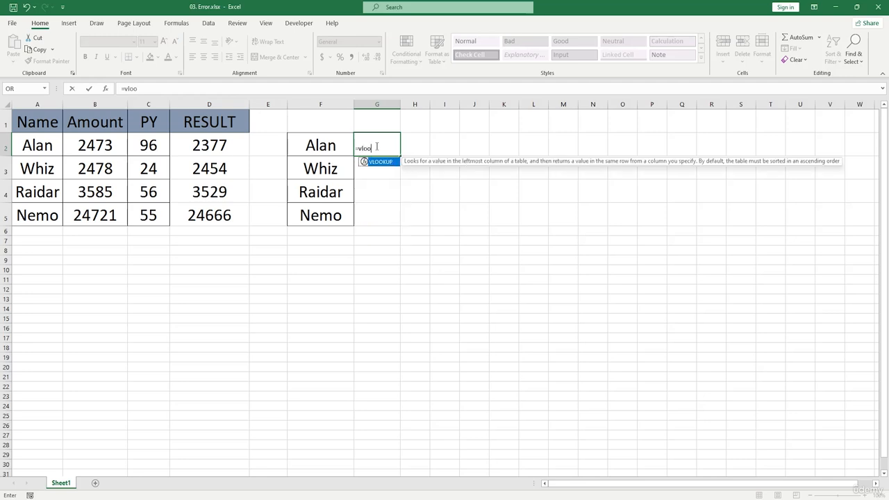
key(Tab)
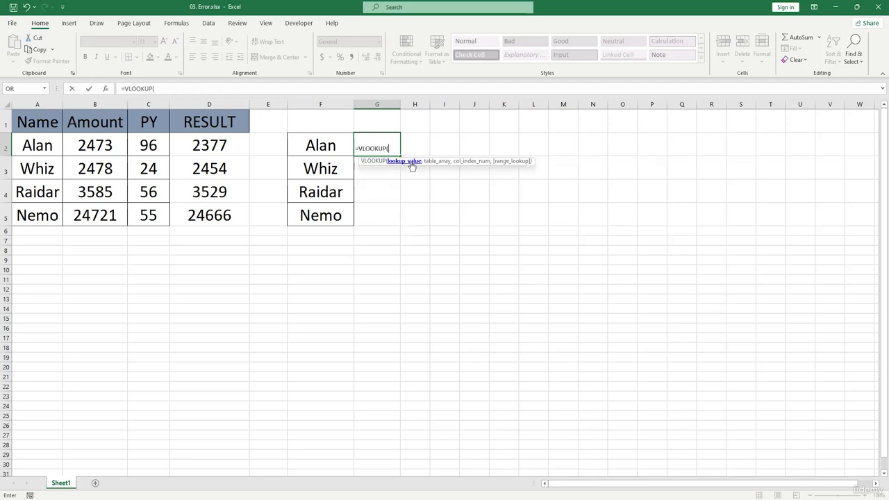
click(331, 146)
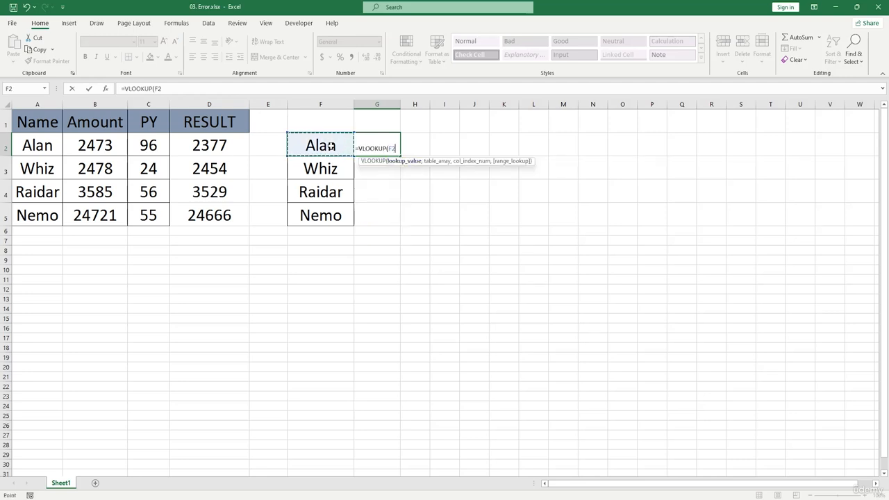
text(,)
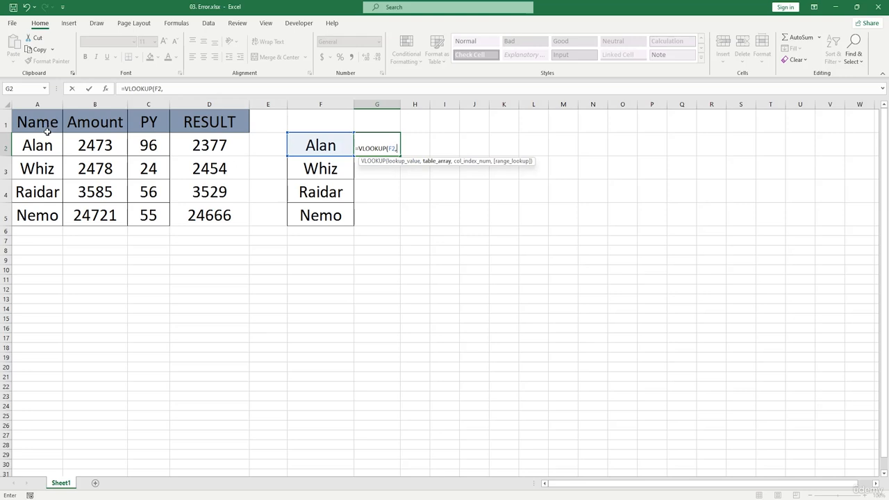
drag(35, 142, 248, 224)
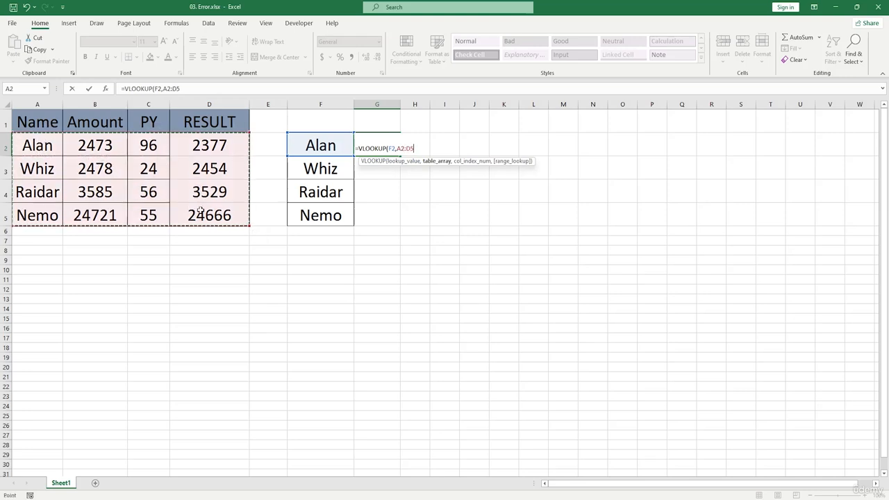
text(,)
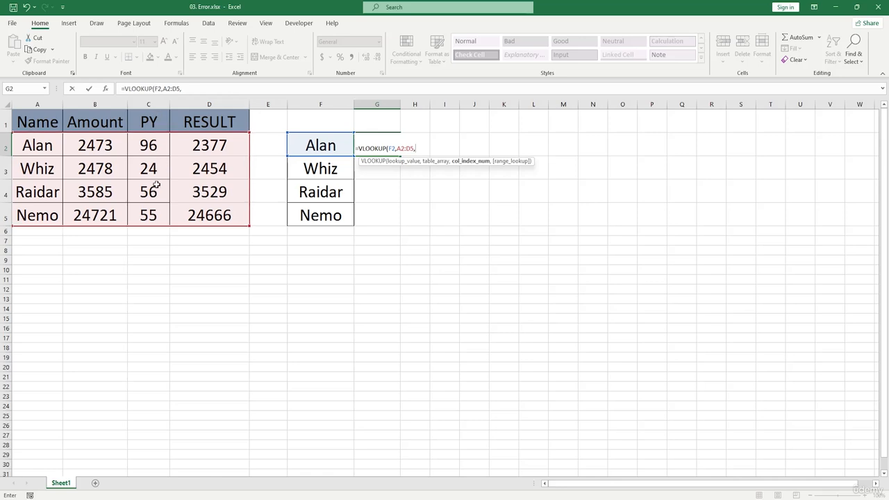
text(3,)
double_click(465, 180)
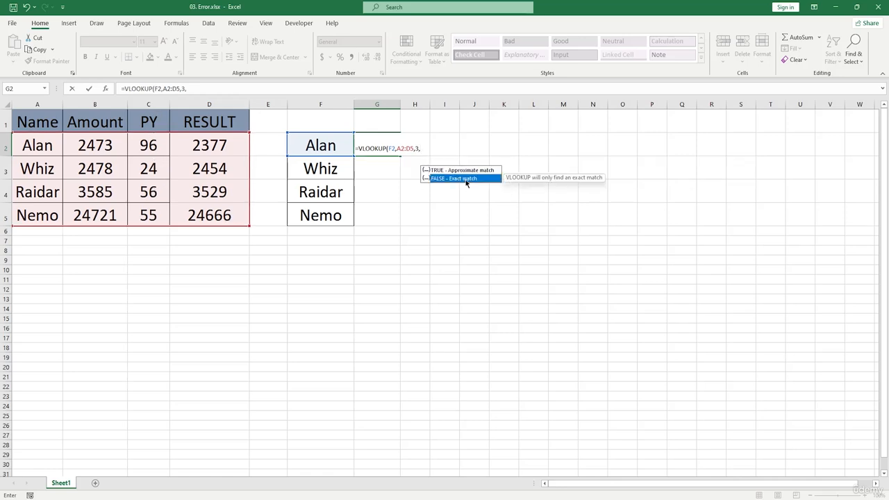
text())
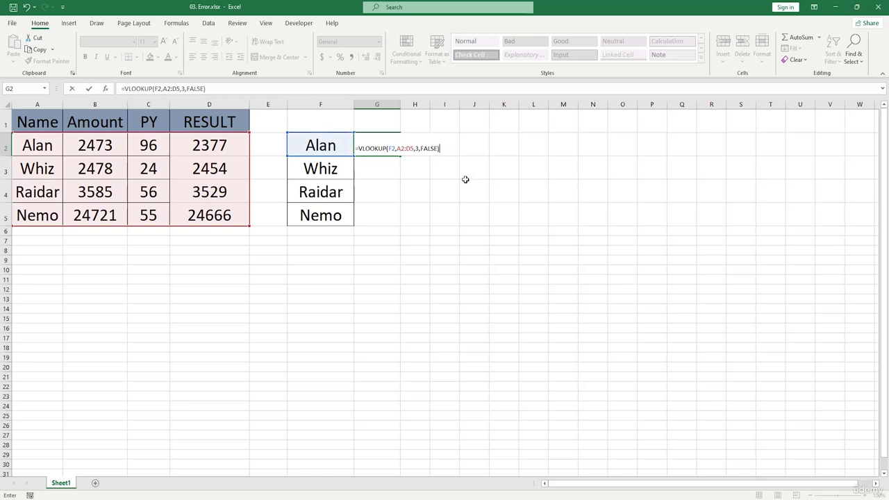
key(Return)
Misspell the name in cell F3 by replacing its last letter with y
click(337, 172)
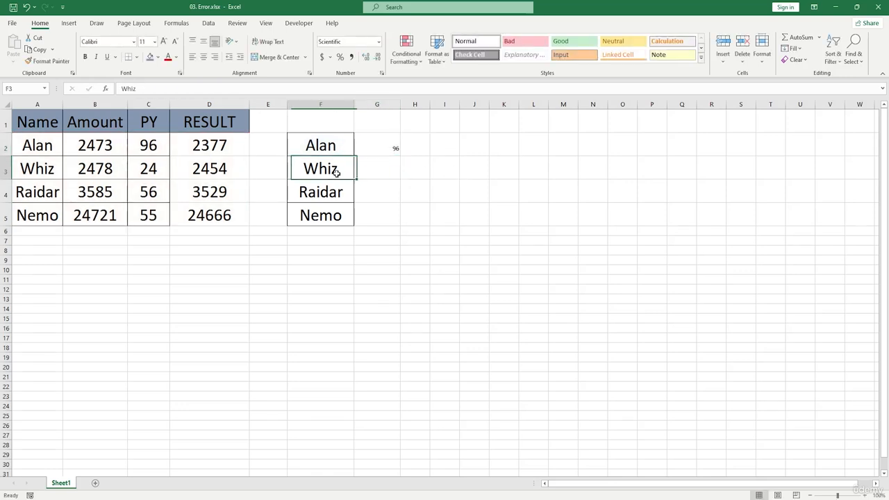
double_click(336, 173)
key(BackSpace)
text(y)
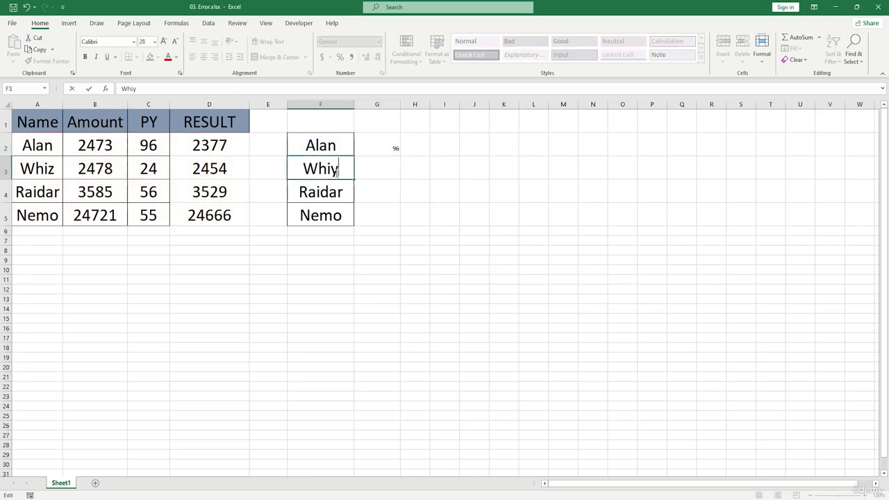
click(420, 220)
Fill the VLOOKUP formula from G2 down to G5 and compare the name in F3 with the source table
click(388, 142)
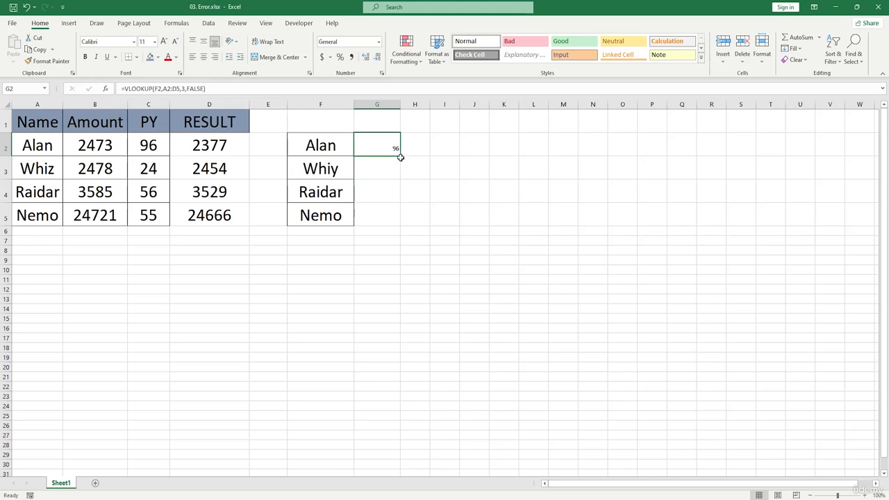
drag(400, 155, 401, 224)
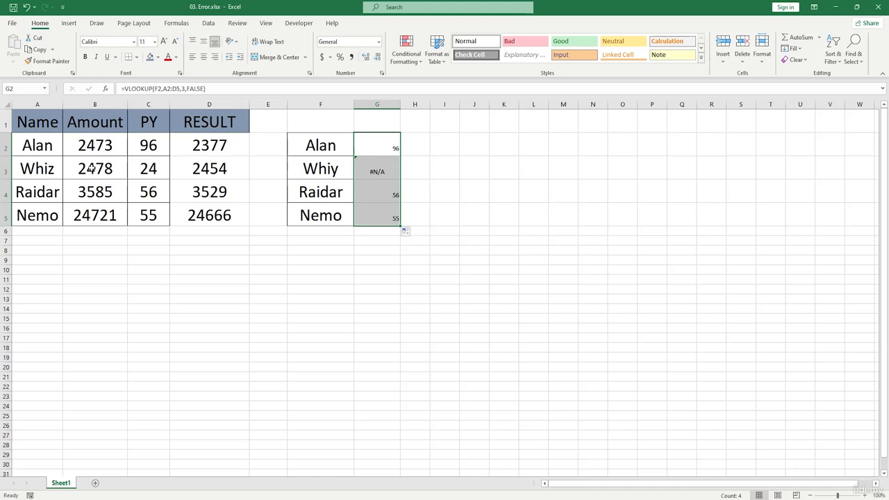
click(340, 168)
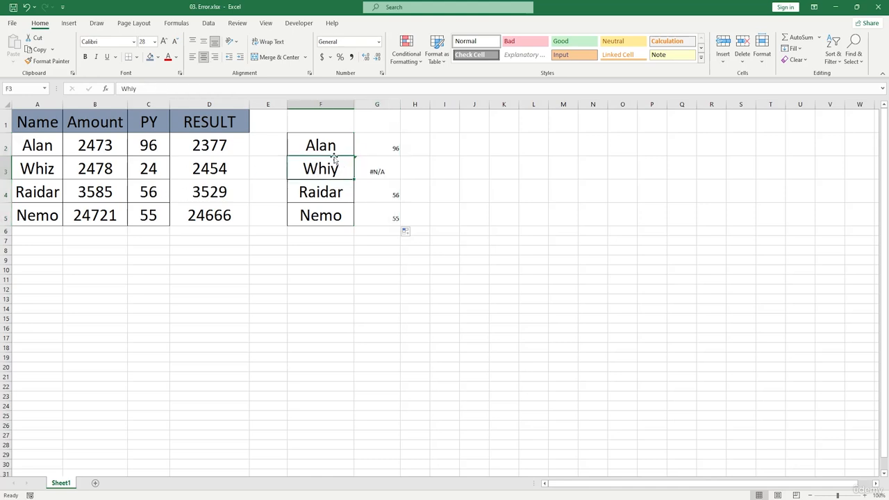
drag(45, 151, 193, 218)
Replace the last letter of the name in cell A3 with y to match the spelling in F3
click(56, 172)
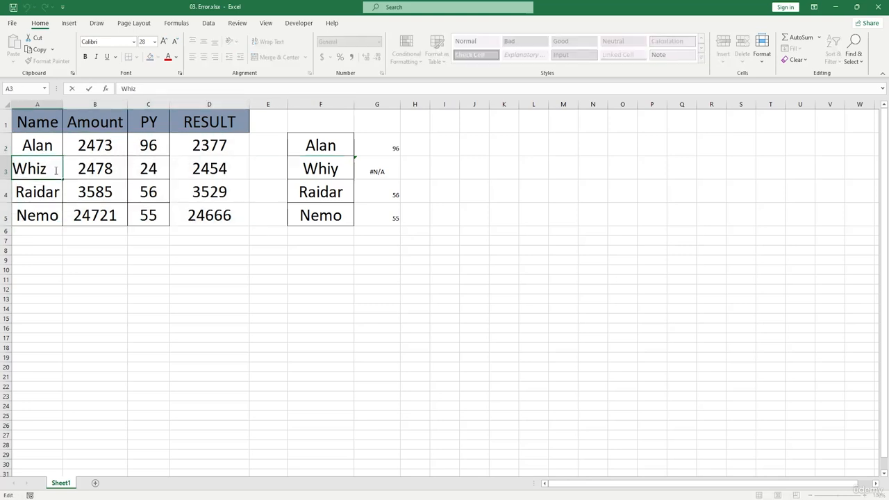
key(BackSpace)
text(y)
key(Return)
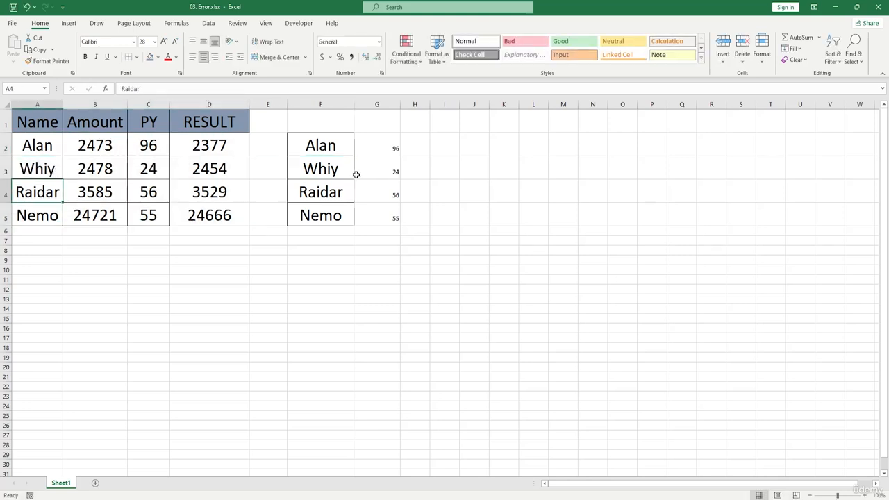
Restore the original spelling in cell A3 by replacing the last letter of the name with z
double_click(50, 175)
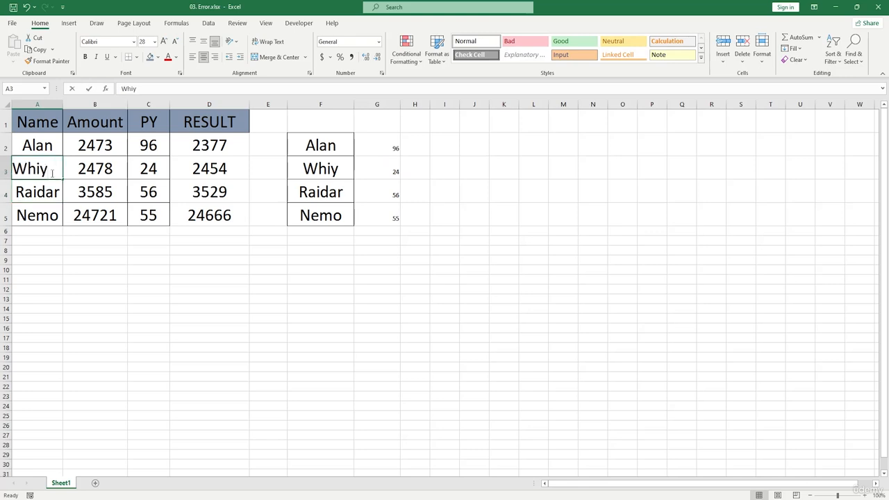
key(BackSpace)
text(z)
click(77, 220)
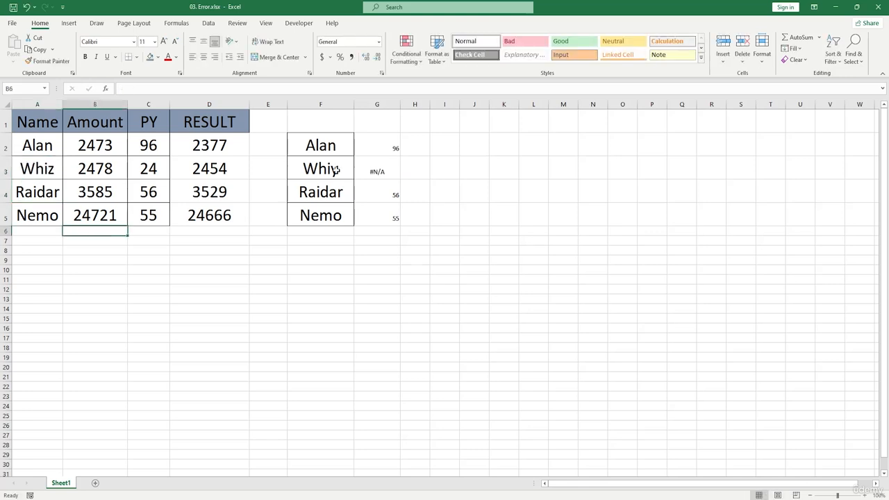
Correct the name in lookup cell F3 so it ends in z, and select the range F2:G5
double_click(341, 171)
key(BackSpace)
text(z)
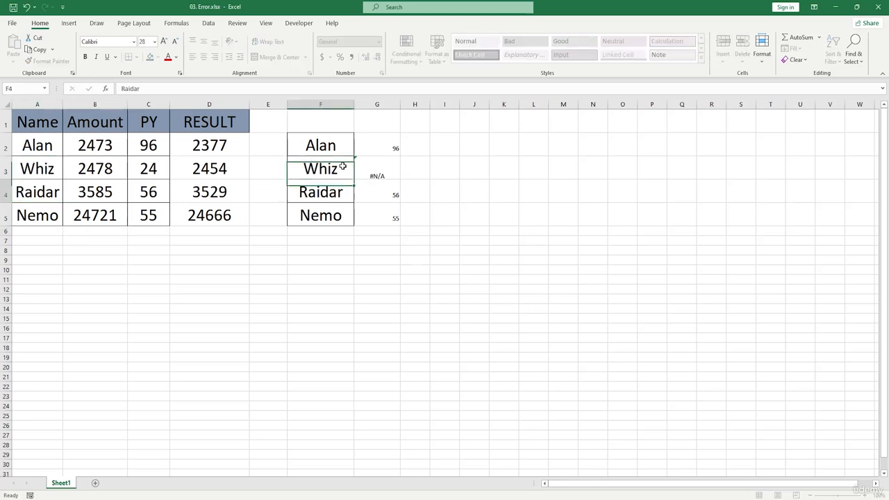
key(Return)
drag(324, 141, 395, 220)
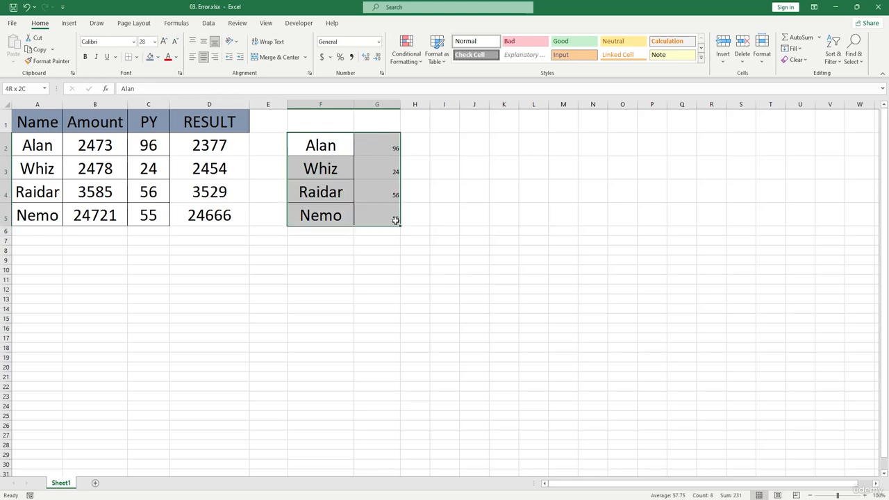
drag(395, 220, 395, 220)
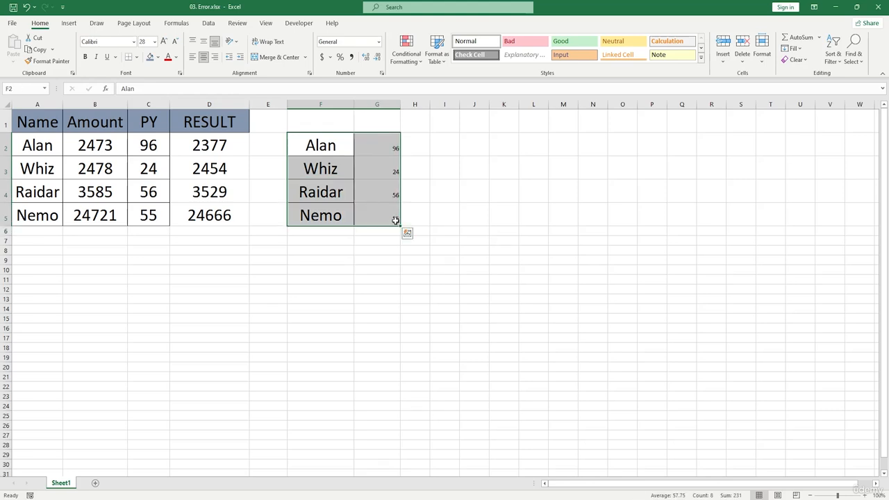